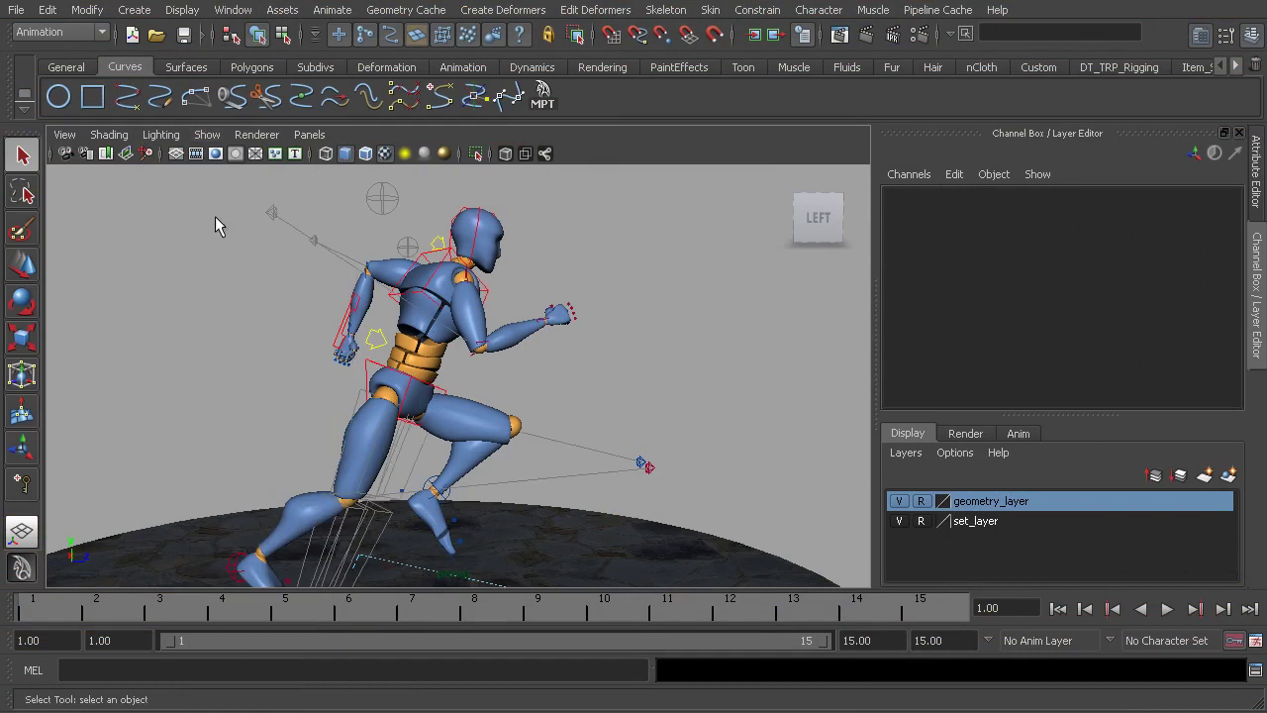
Step: Rotate the right elbow control to about 117.5 in Y at frame 3, key it and play the cycle
click(485, 352)
alt+drag(565, 353, 555, 366)
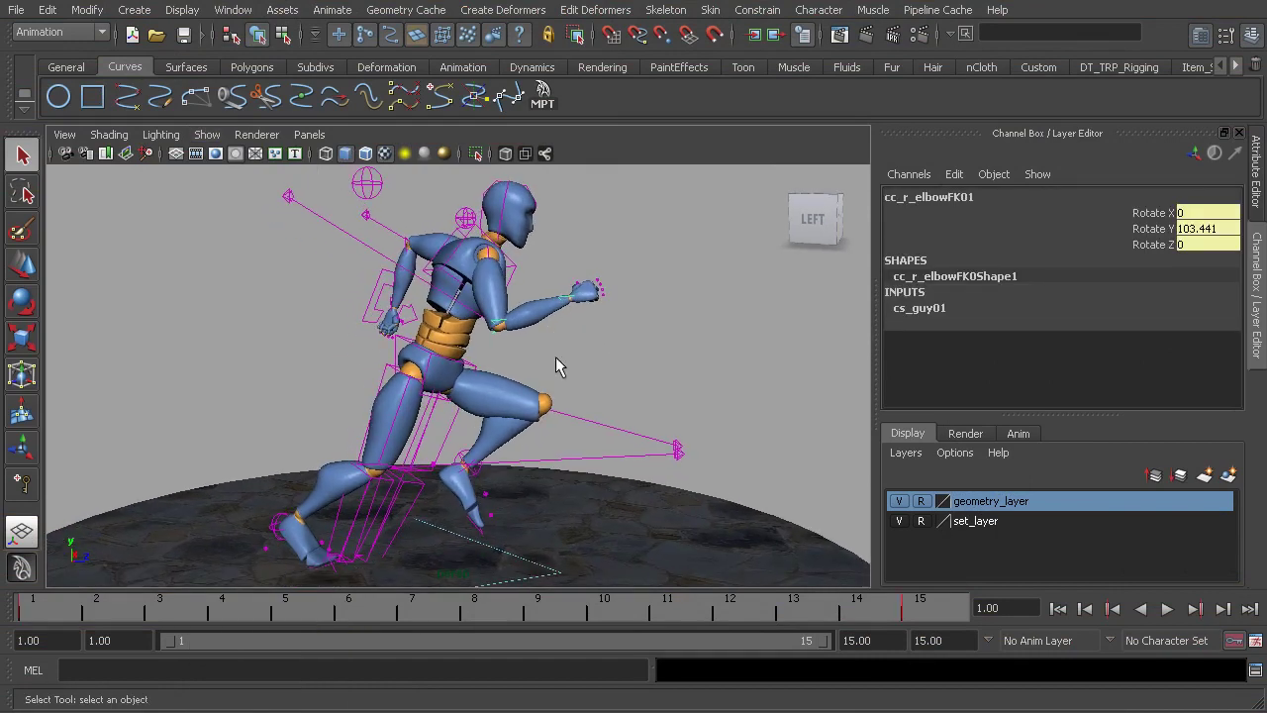
drag(51, 606, 204, 617)
key(e)
click(1153, 229)
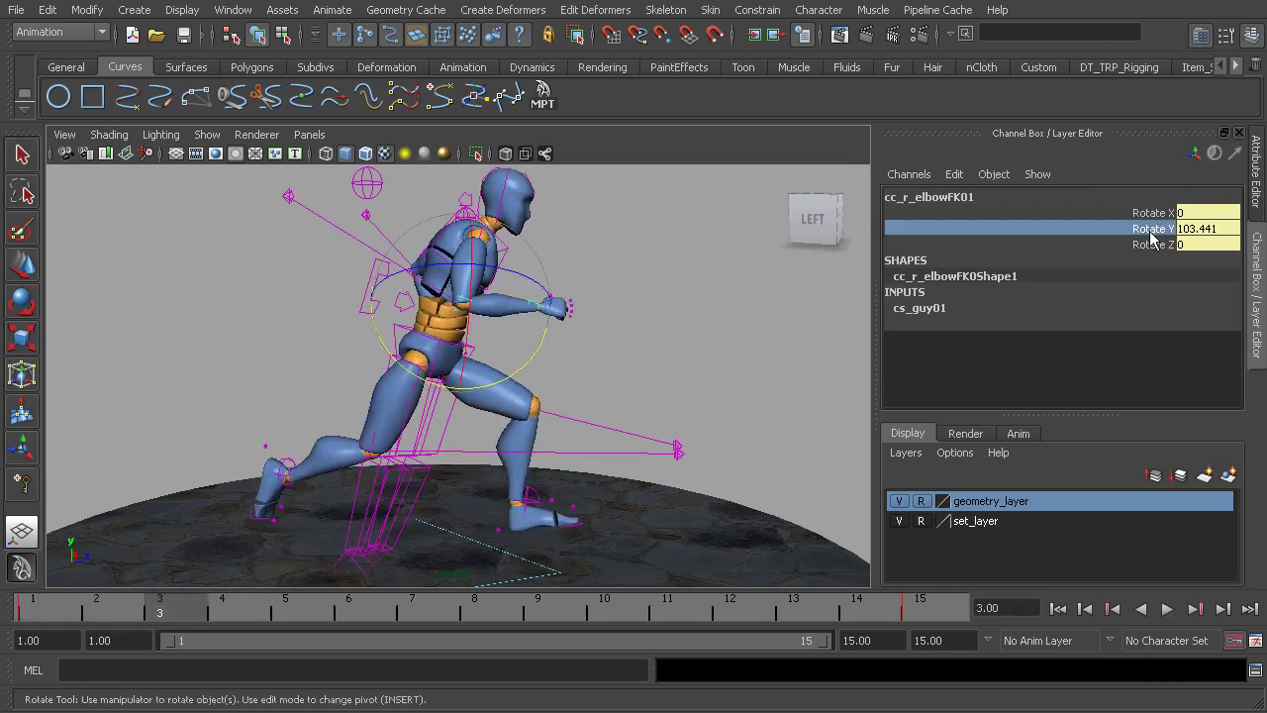
drag(532, 355, 545, 343)
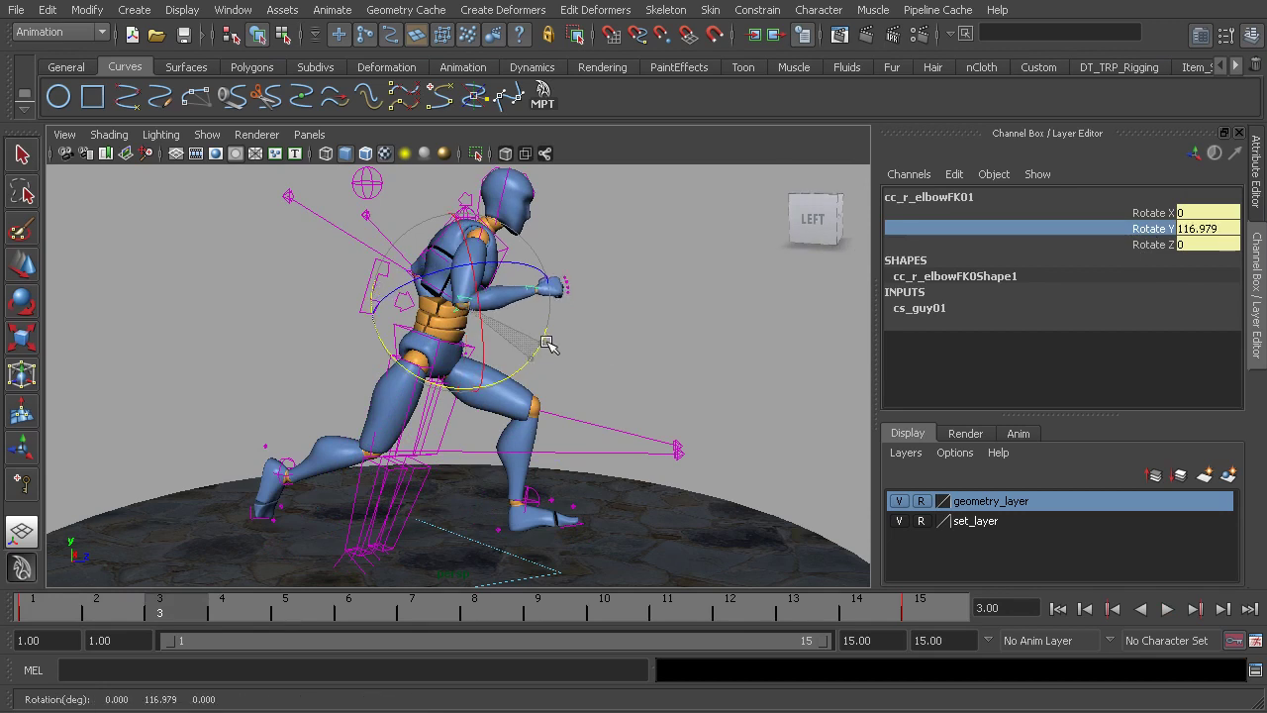
drag(548, 343, 551, 342)
key(s)
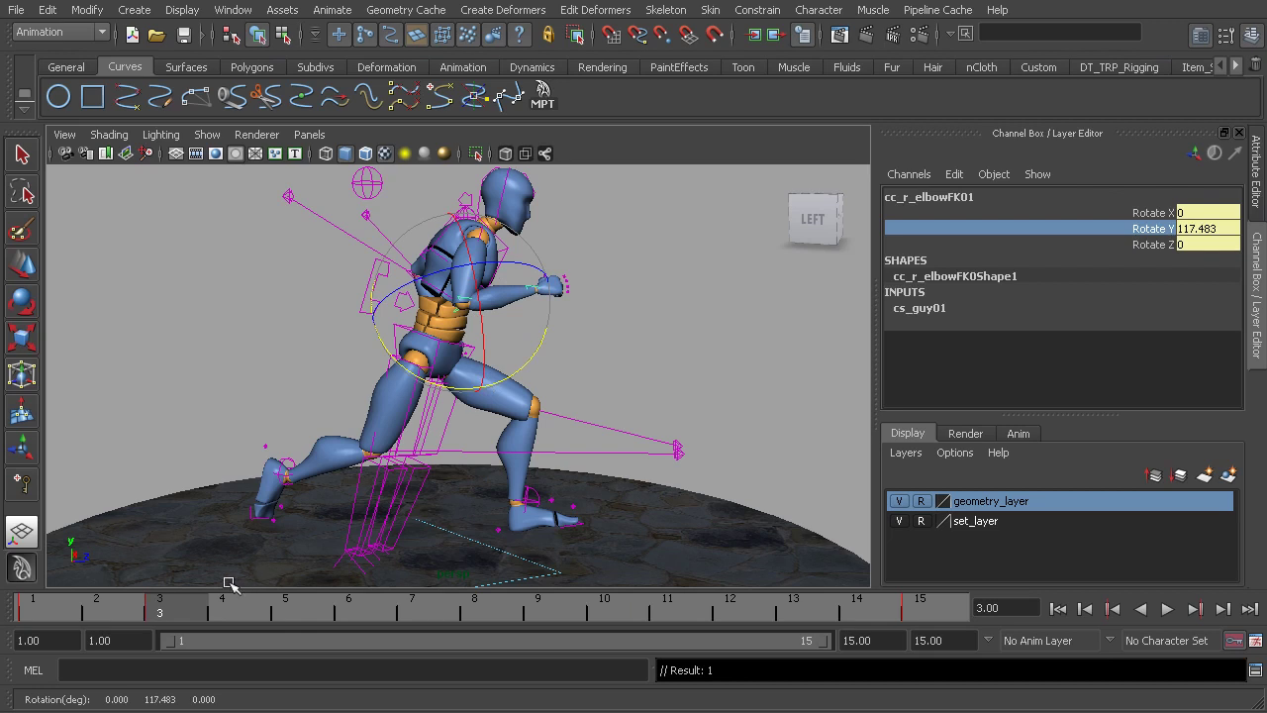
key(alt+v)
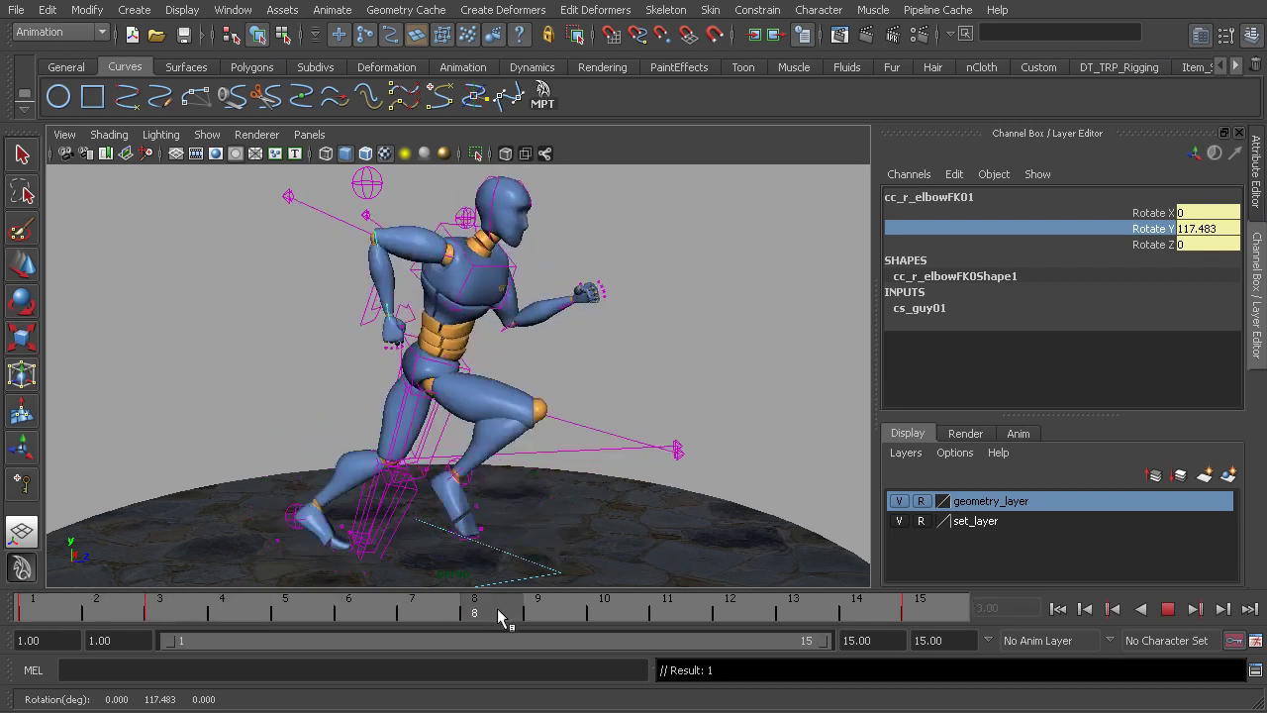
Step: Rotate the right elbow control to about 85.4 in Y at frame 11, key it and play back the cycle
drag(615, 612, 709, 638)
key(e)
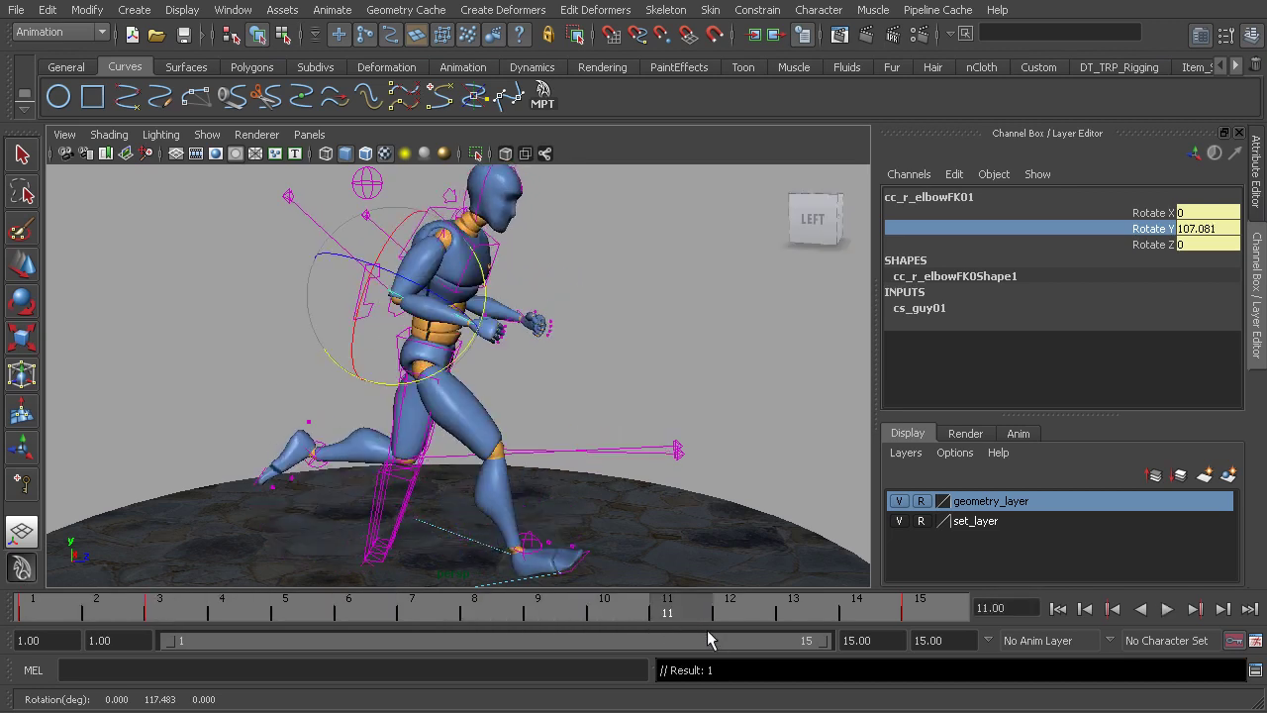
drag(482, 271, 476, 297)
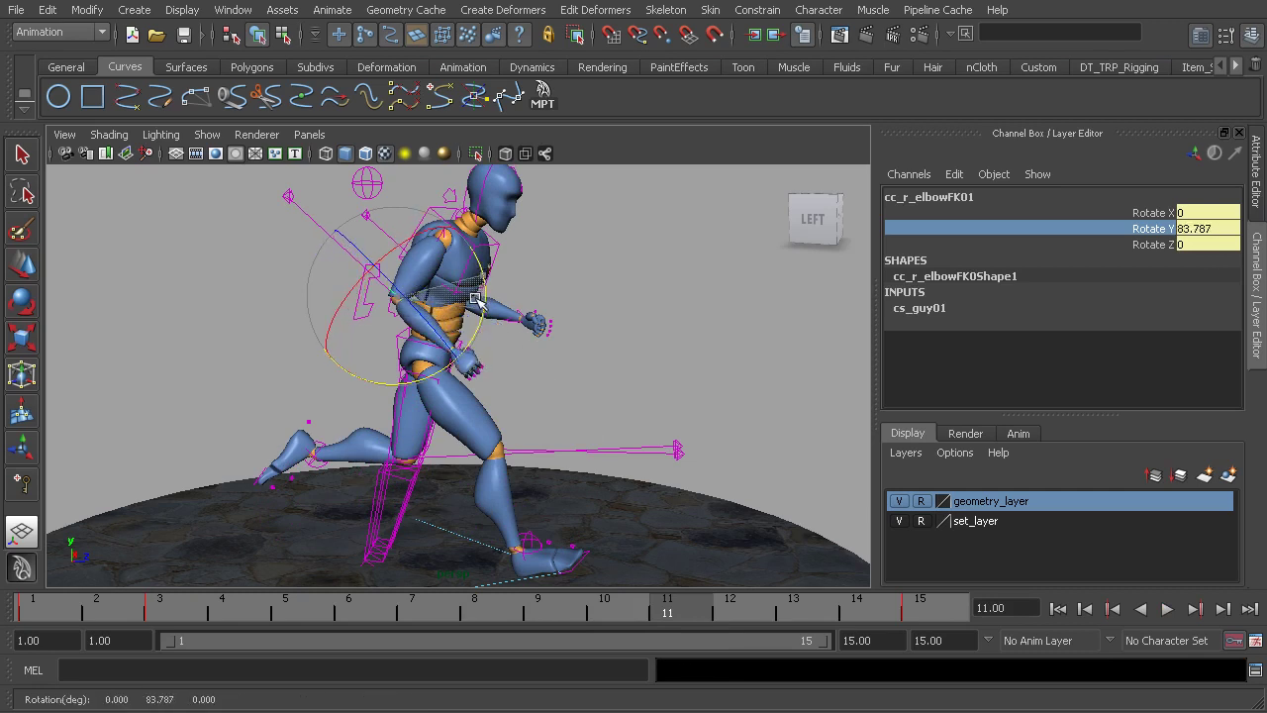
drag(476, 297, 464, 285)
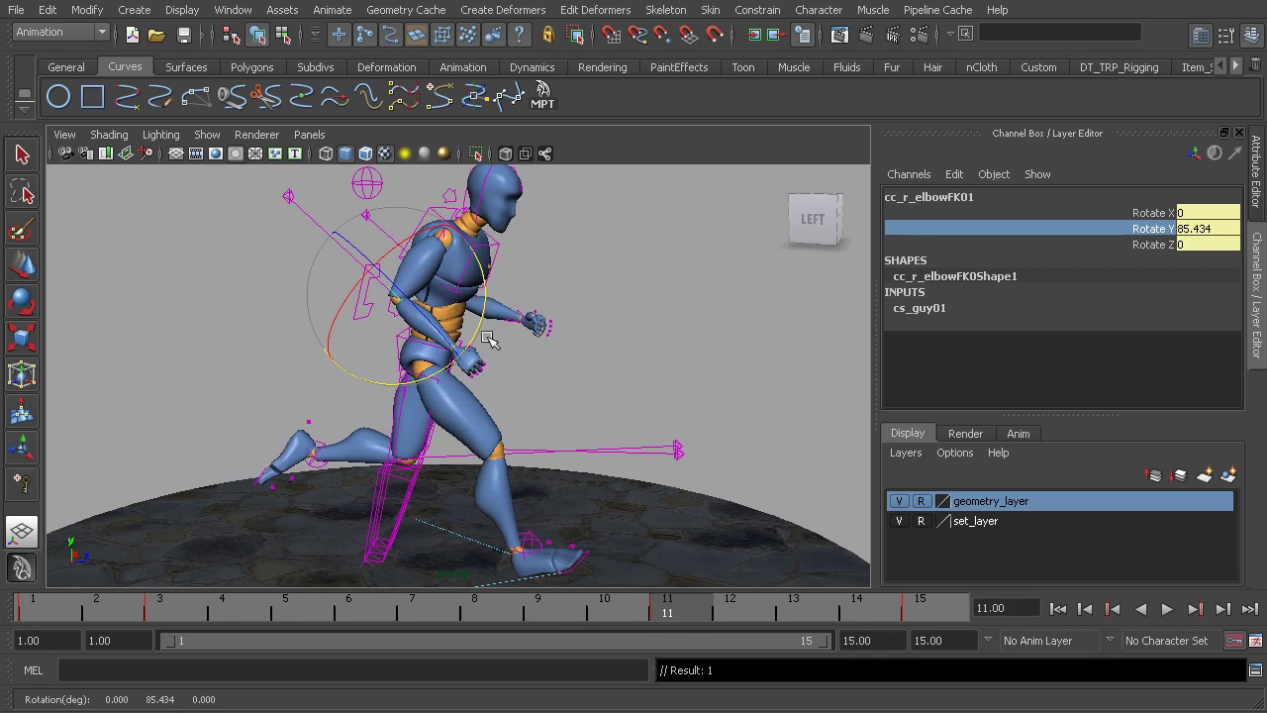
key(alt+v)
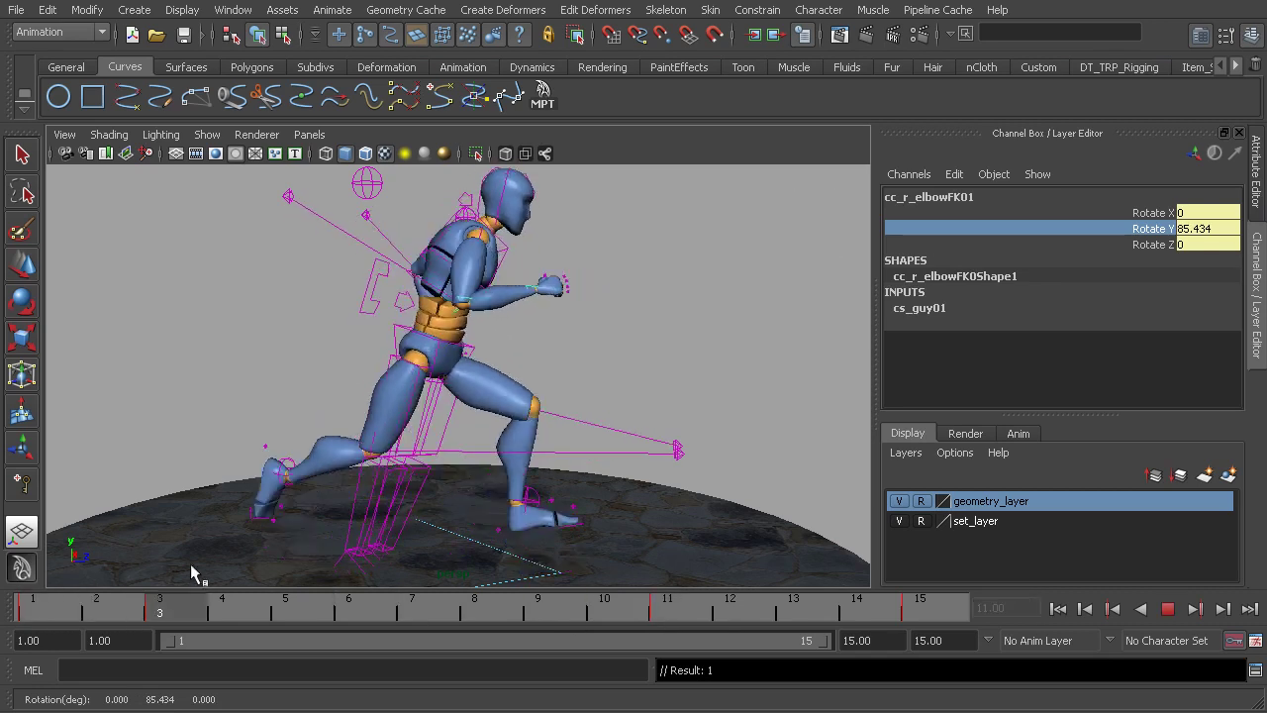
key(alt+v)
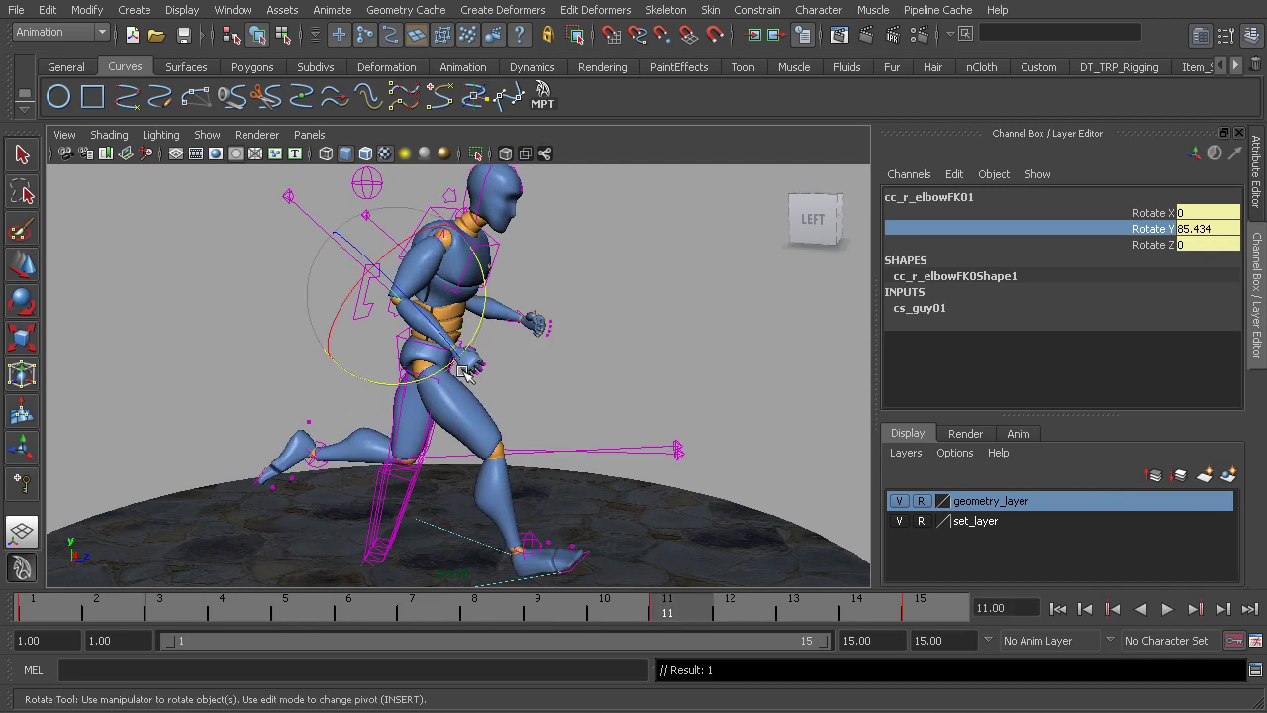
key(alt+v)
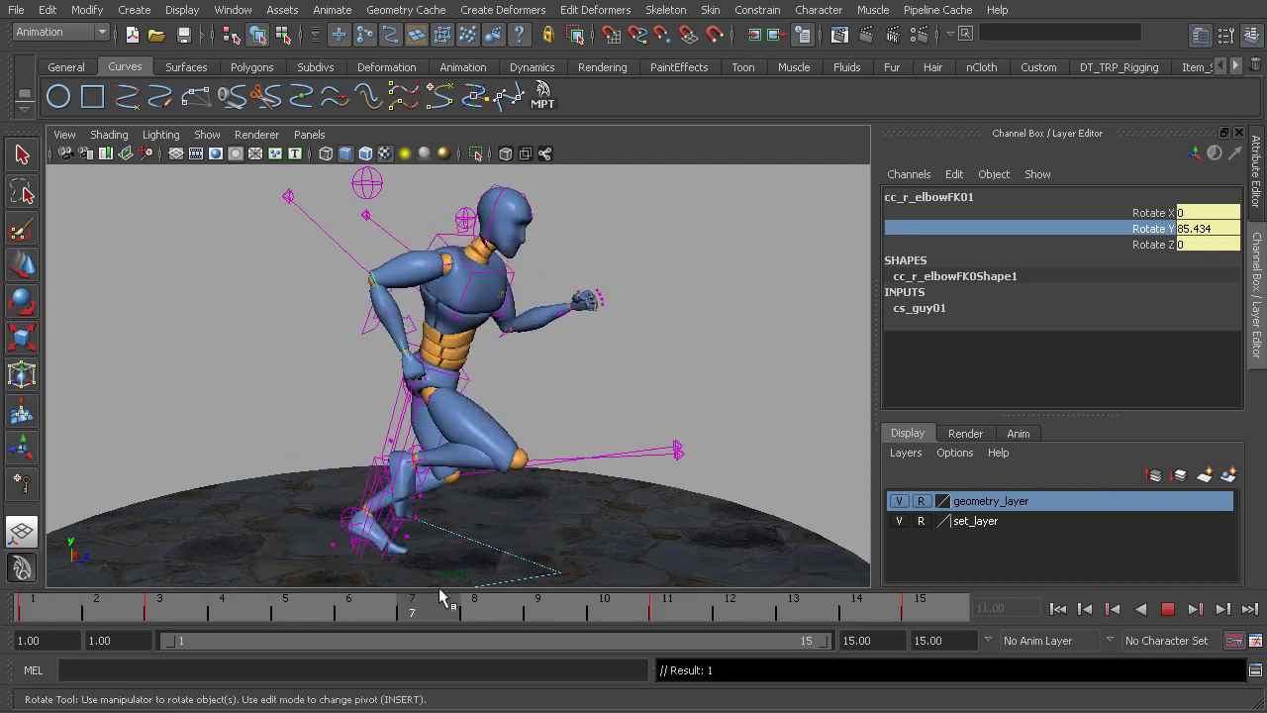
click(679, 617)
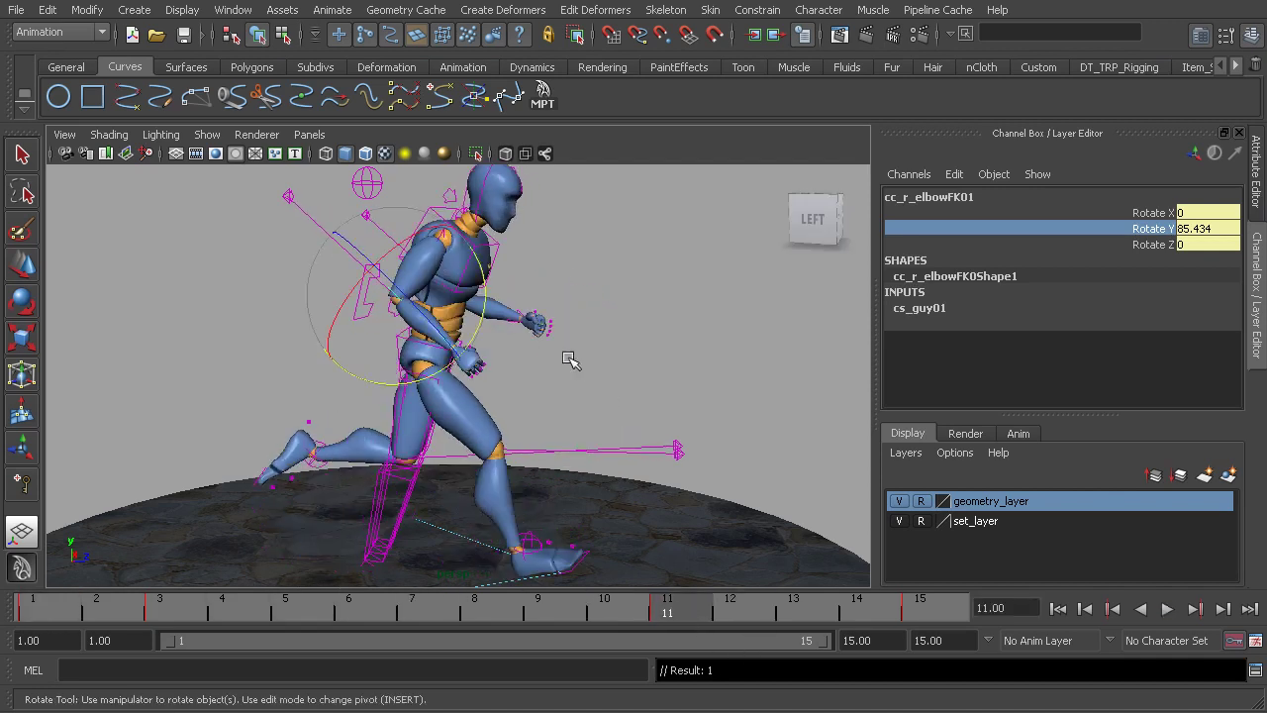
click(1168, 609)
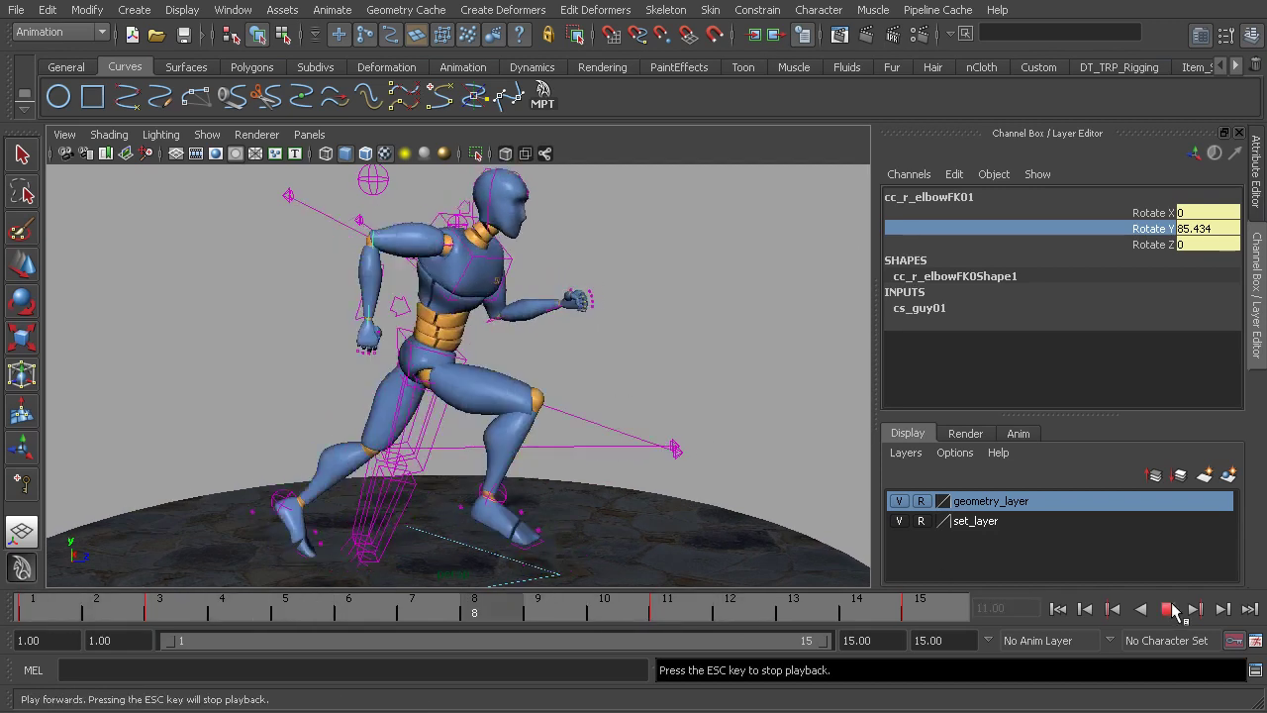
click(1168, 609)
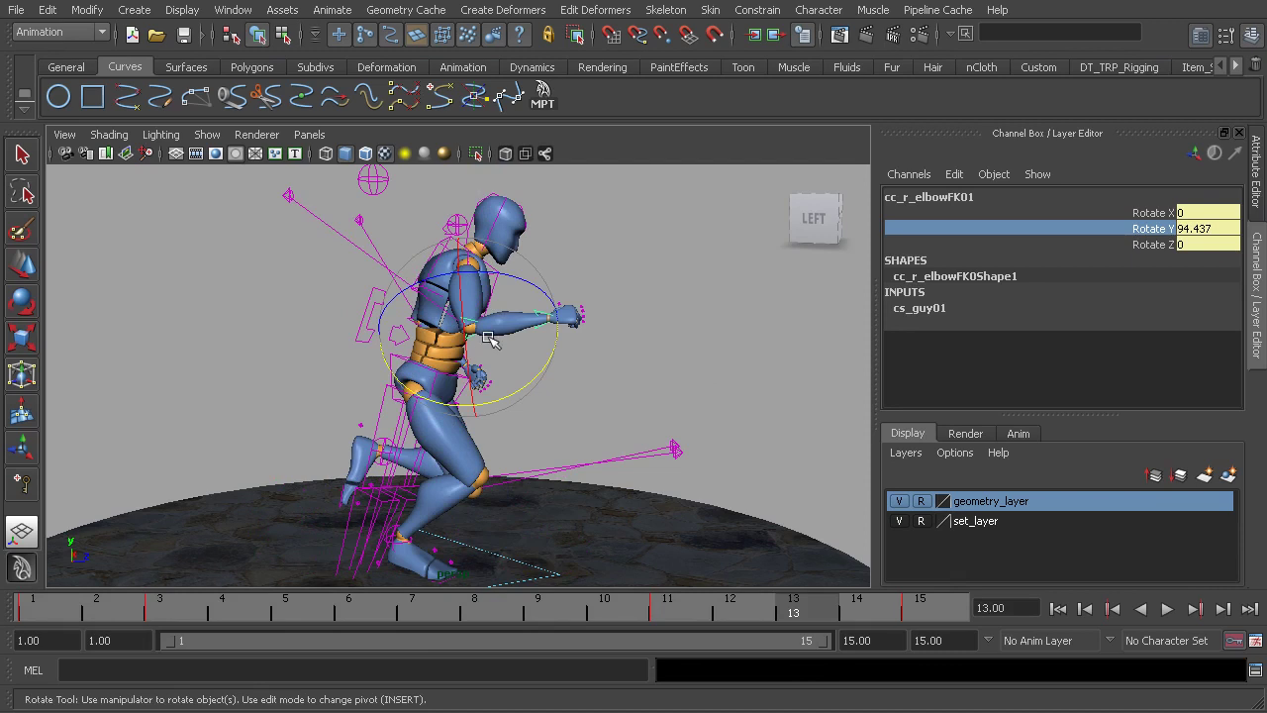
Step: Show the Graph Editor below the perspective view, with the right elbow's Rotate Y curve framed and its infinity displayed
click(309, 135)
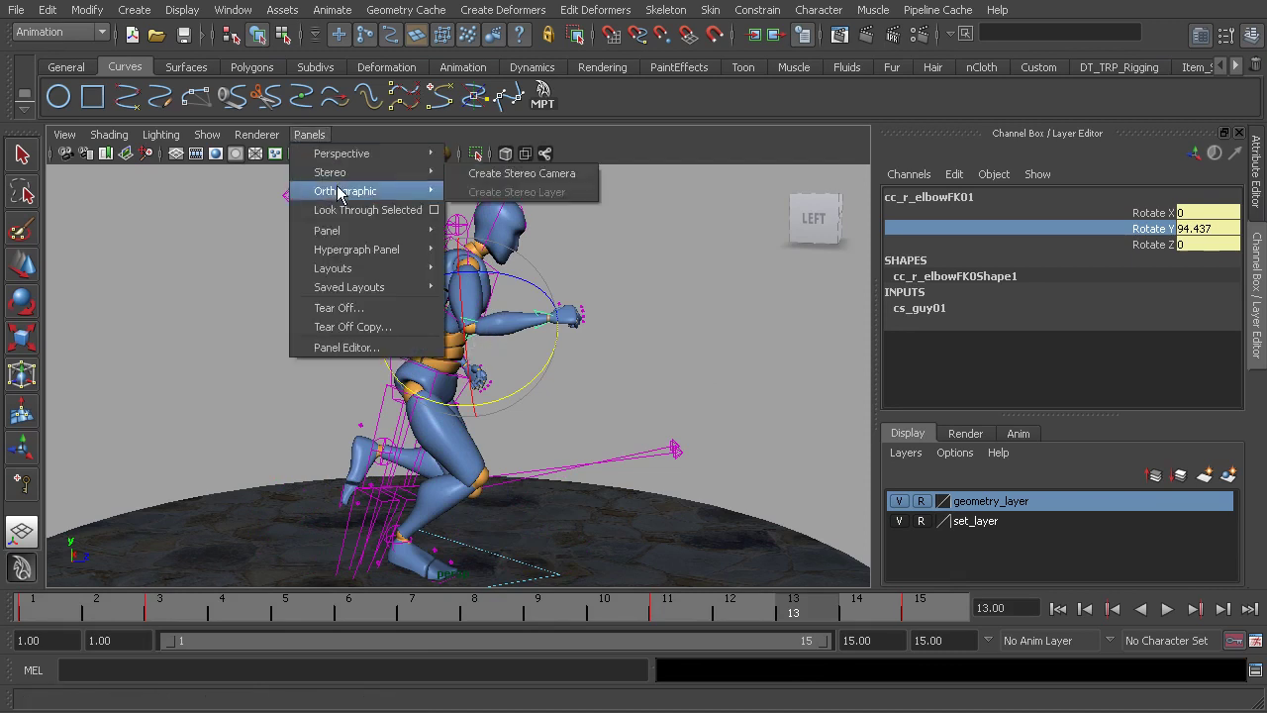
mouse_move(404, 290)
click(569, 514)
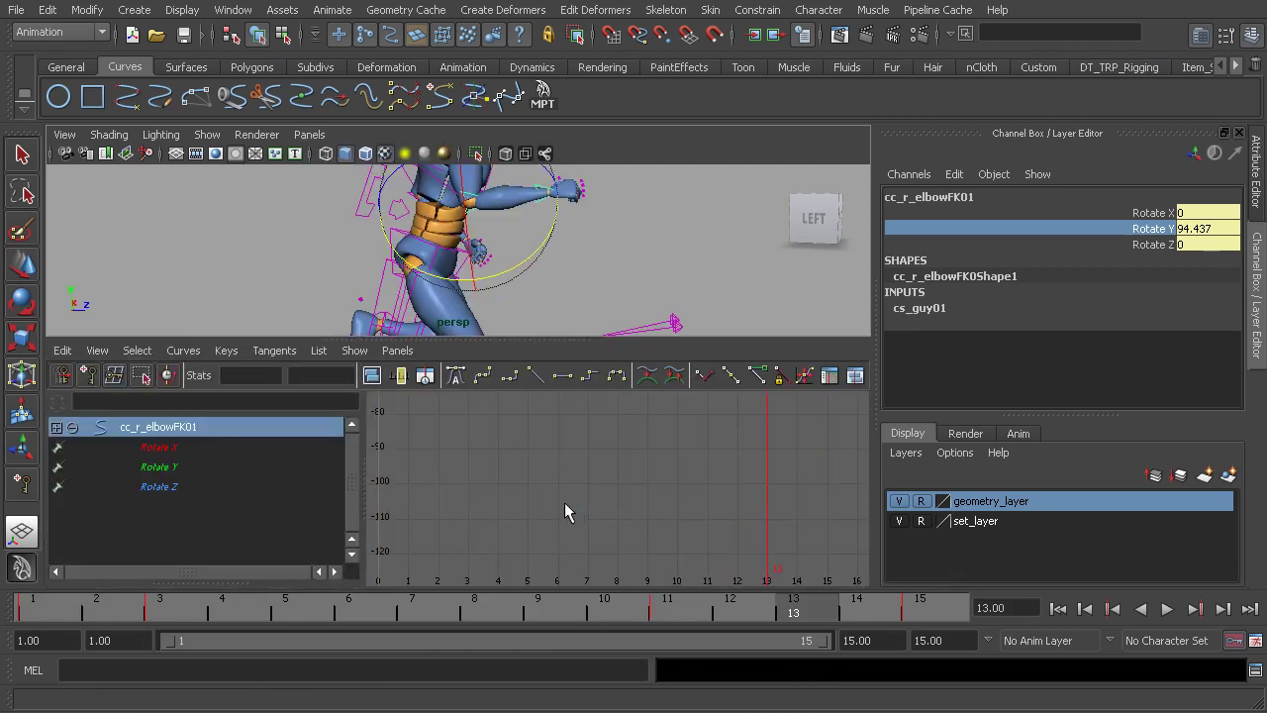
click(159, 467)
key(f)
click(97, 351)
click(165, 574)
scroll(642, 485, down, 2)
Step: Raise the right elbow's Rotate Y keys at frames 1 and 15 to about 108 and angle their tangents for a smooth loop
drag(414, 468, 790, 527)
key(w)
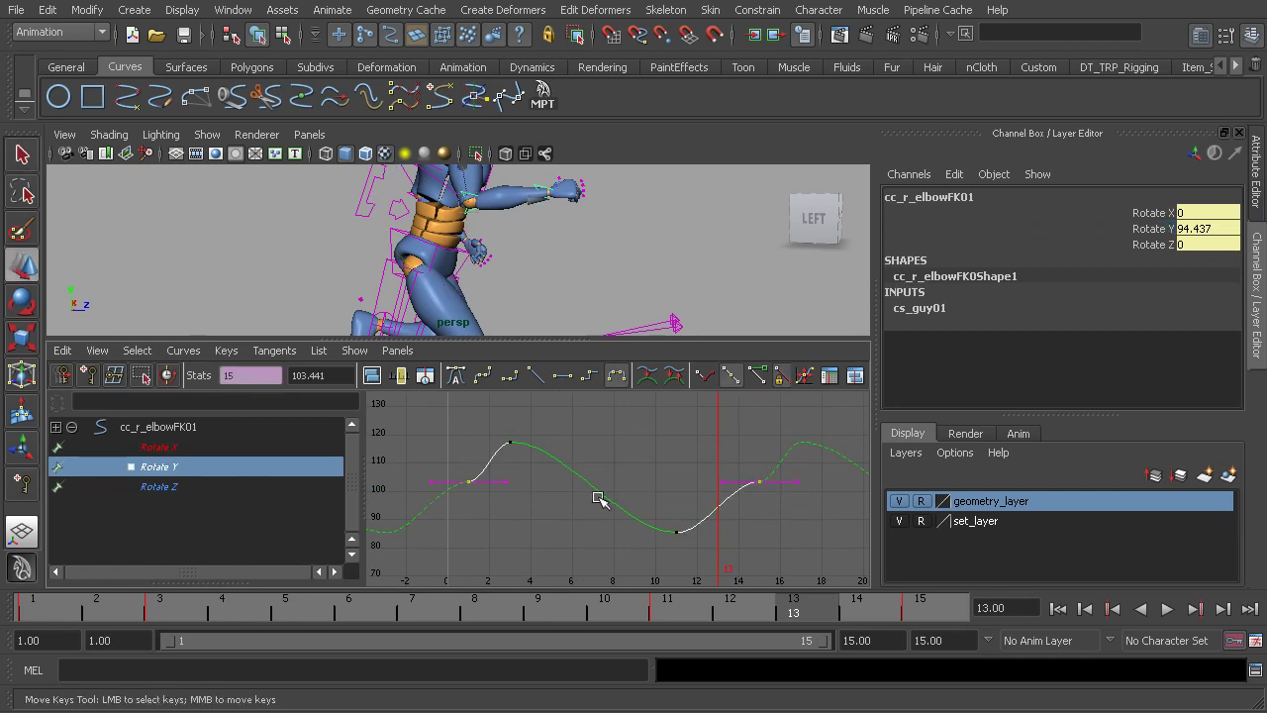
middle_drag(559, 523, 563, 509)
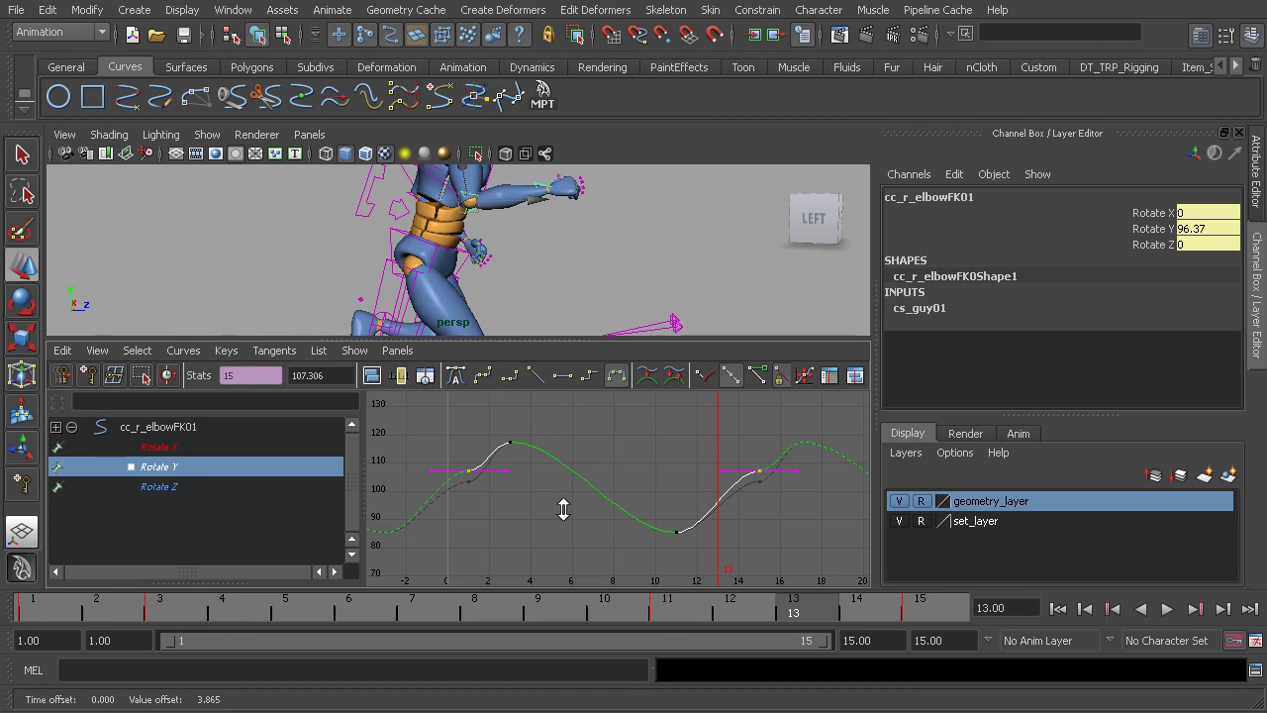
middle_drag(564, 508, 565, 505)
click(507, 468)
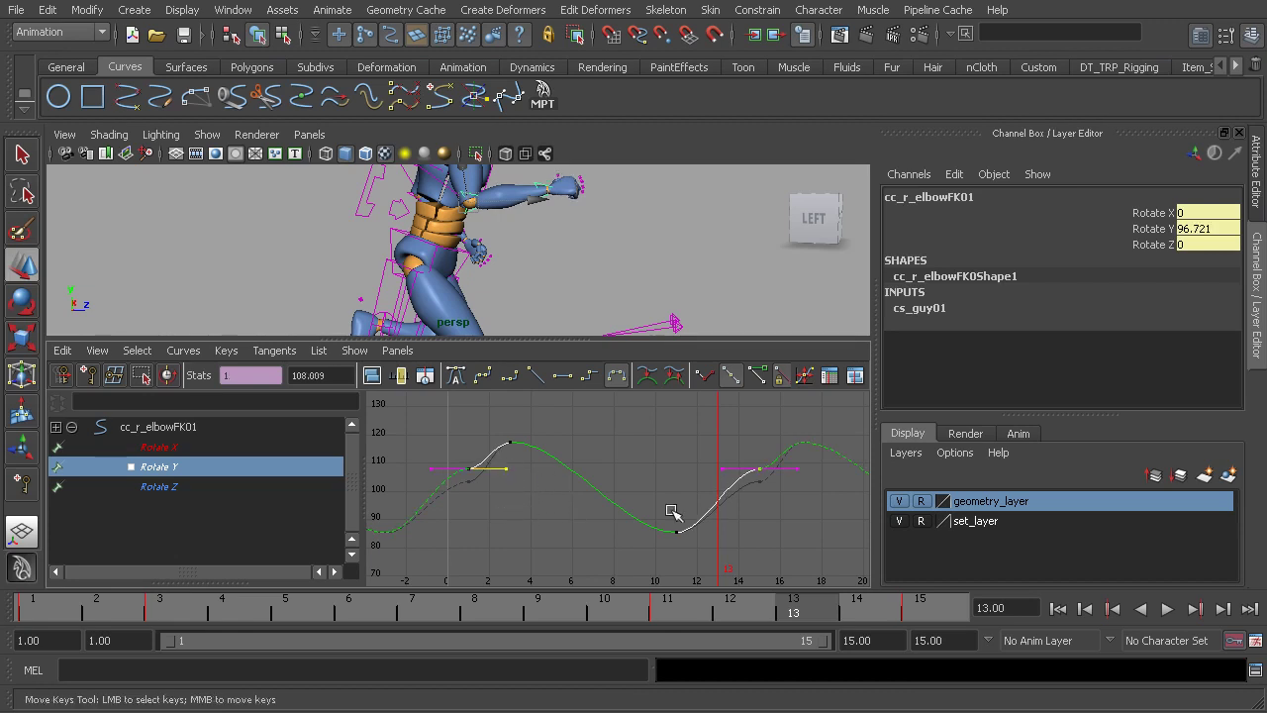
middle_drag(594, 481, 635, 428)
click(630, 445)
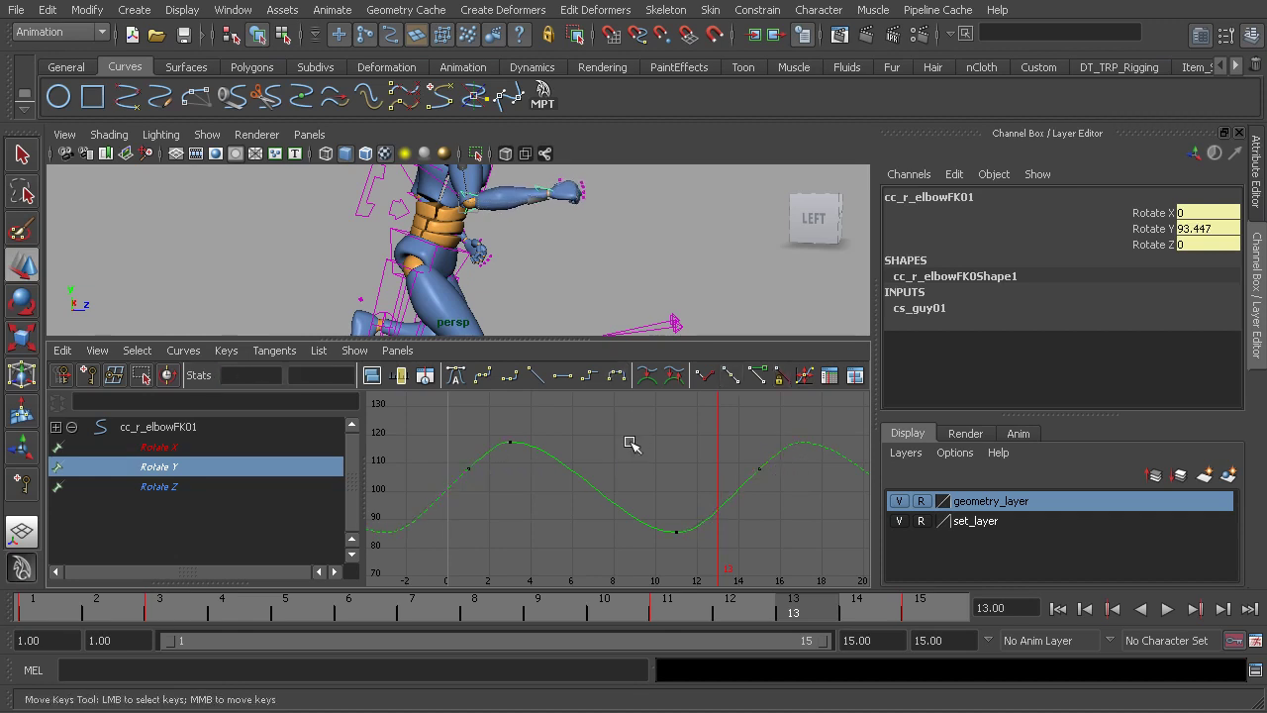
middle_click(686, 279)
alt+middle_drag(547, 188, 549, 233)
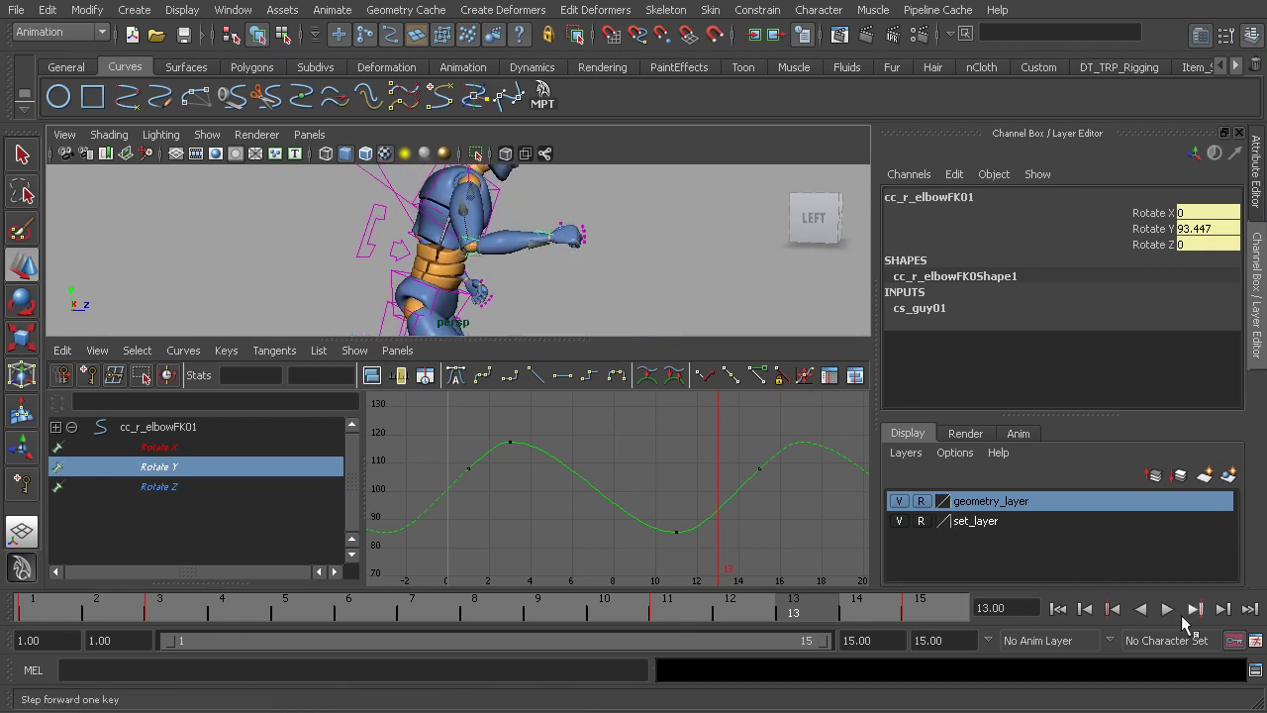
click(1169, 611)
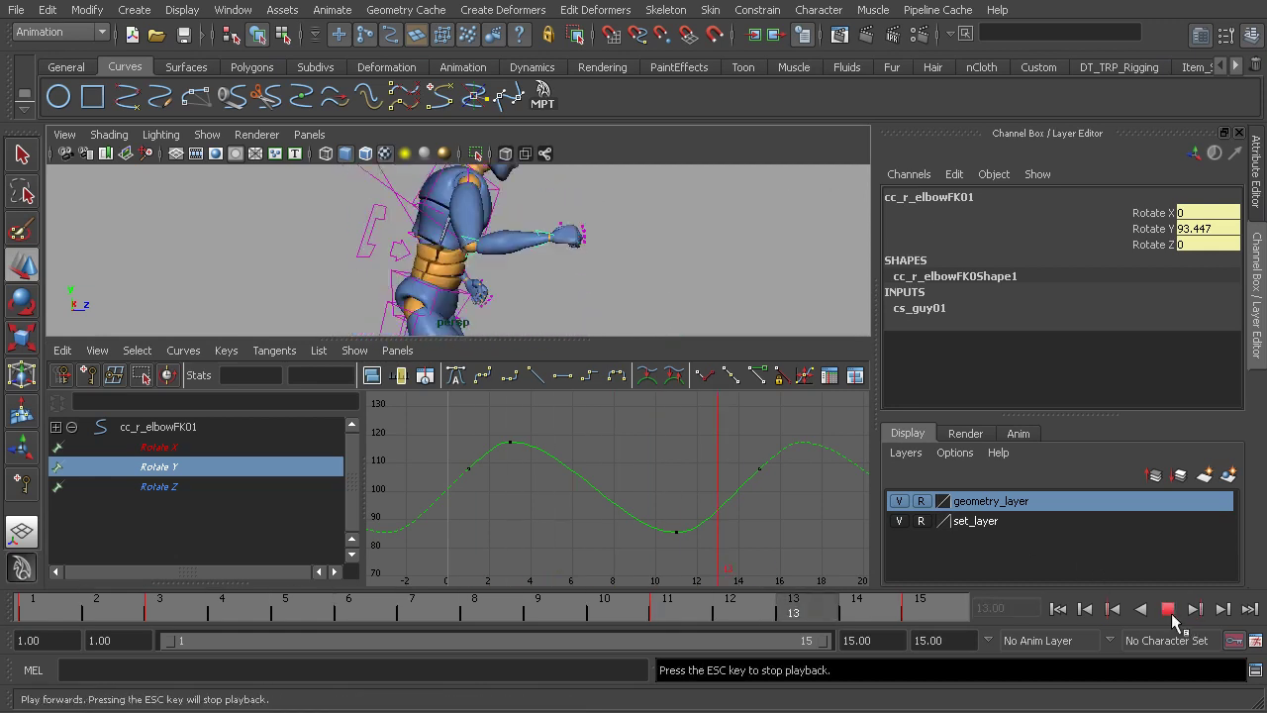
click(1169, 611)
Step: Copy the right elbow control's Rotate Y value at frame 3
click(137, 618)
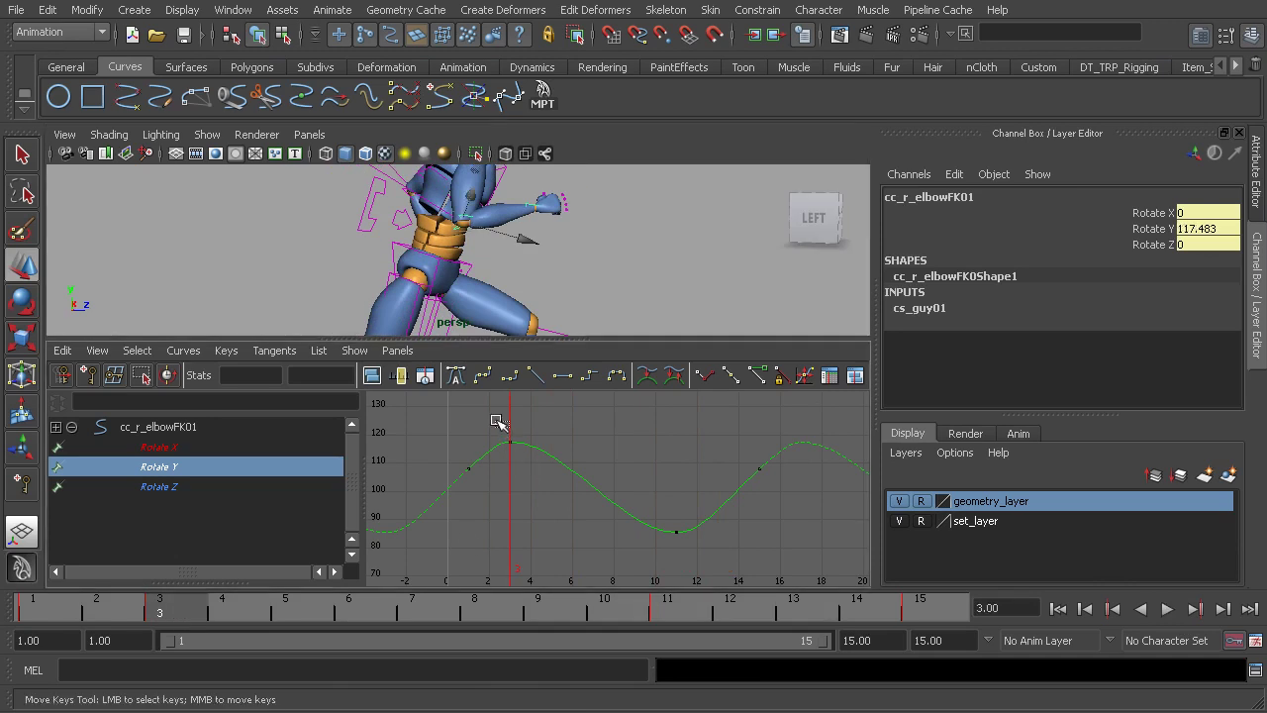
drag(497, 425, 563, 465)
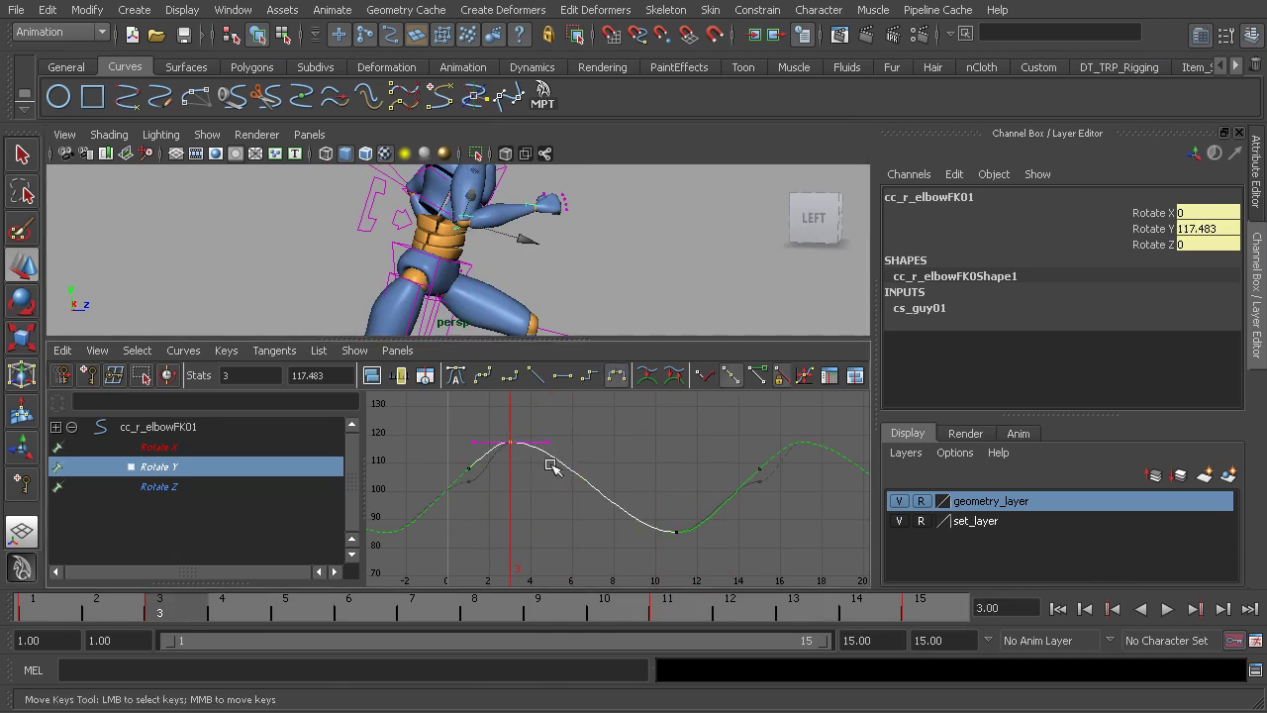
click(1208, 225)
key(ctrl+c)
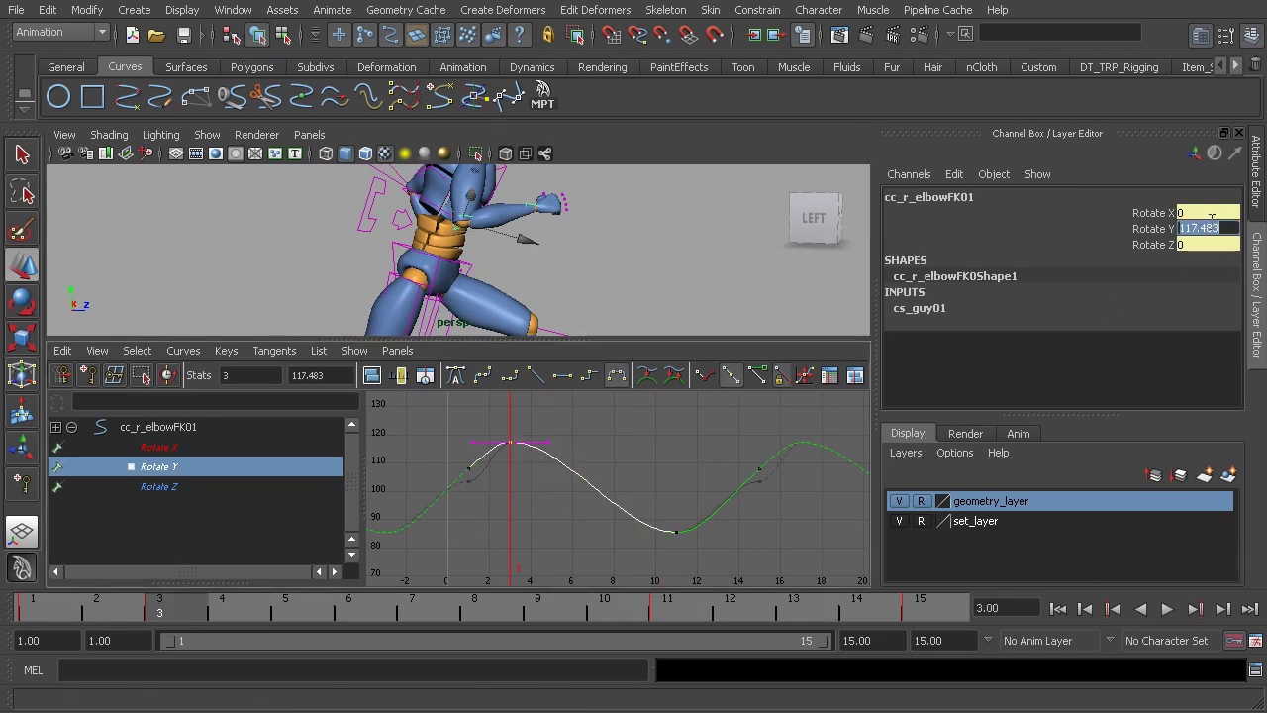
Step: Set the left elbow control's Rotate Y to -117.483 at frame 10
alt+middle_drag(615, 261, 627, 275)
alt+drag(628, 275, 515, 268)
alt+middle_drag(594, 267, 515, 256)
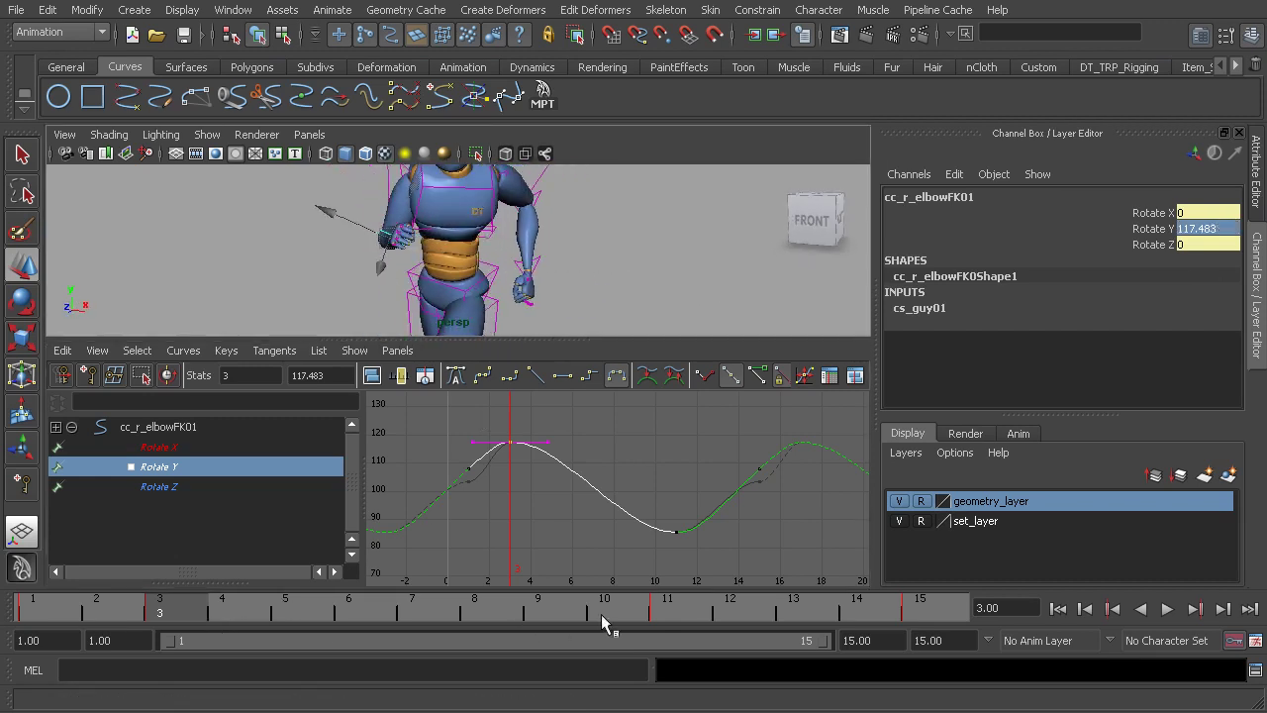
click(535, 189)
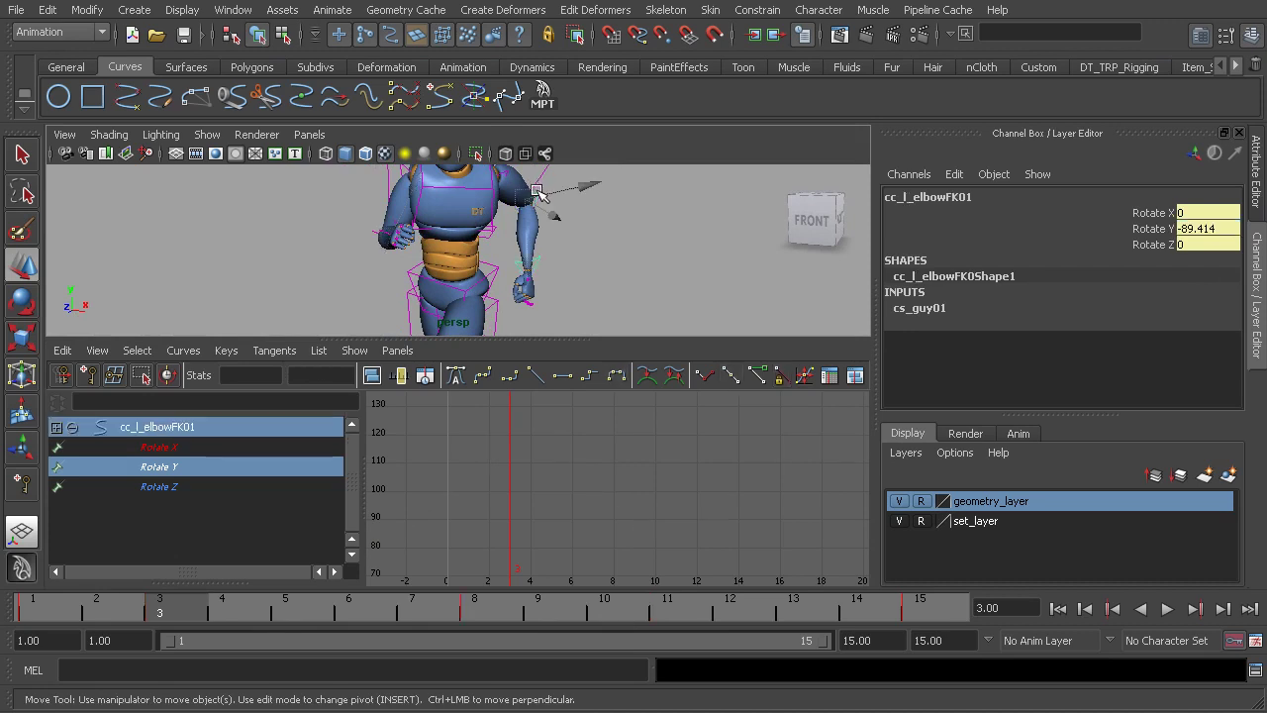
click(615, 611)
double_click(1220, 228)
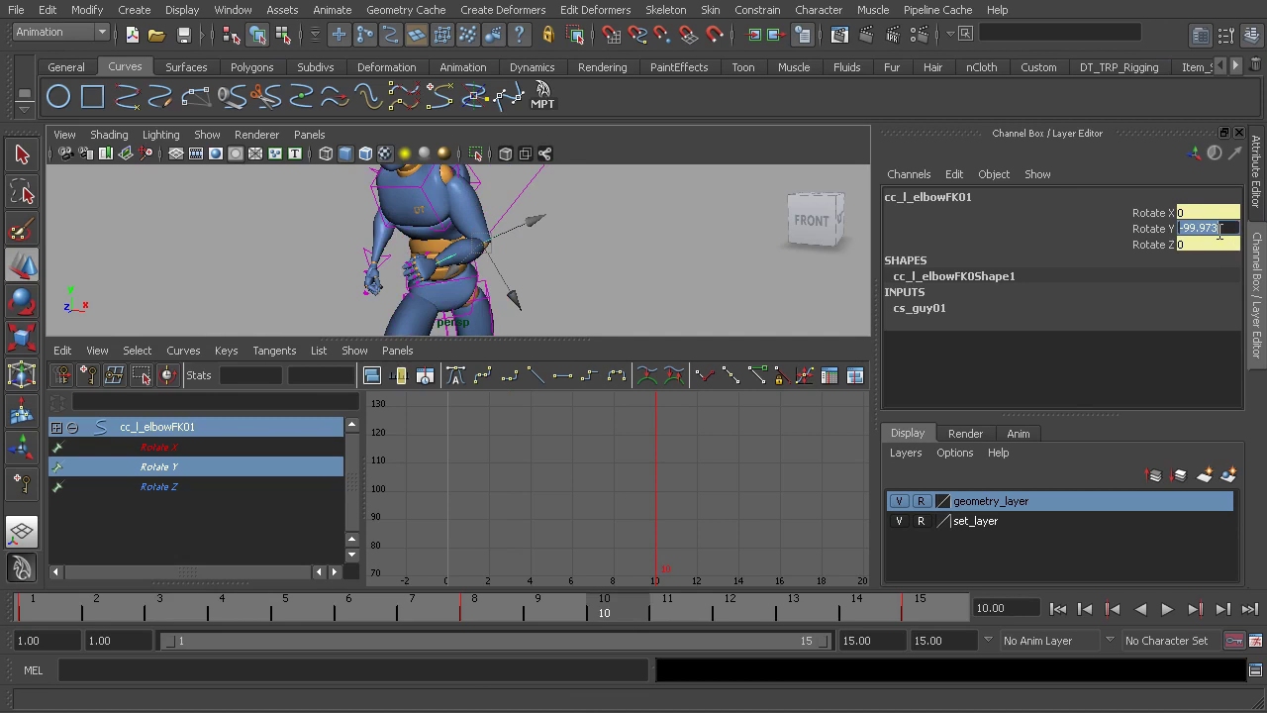
key(ctrl+v)
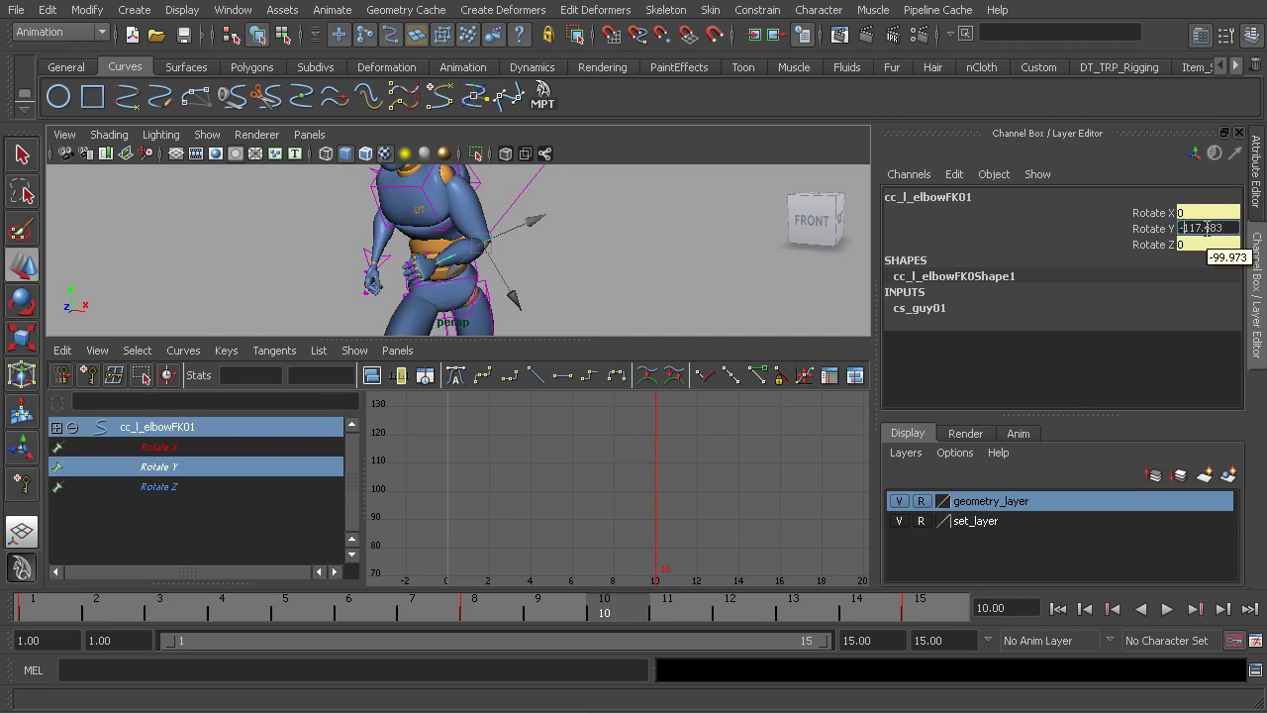
key(Return)
Step: Copy the value of the right elbow control's Rotate Y key at frame 11
alt+drag(445, 277, 400, 229)
click(333, 195)
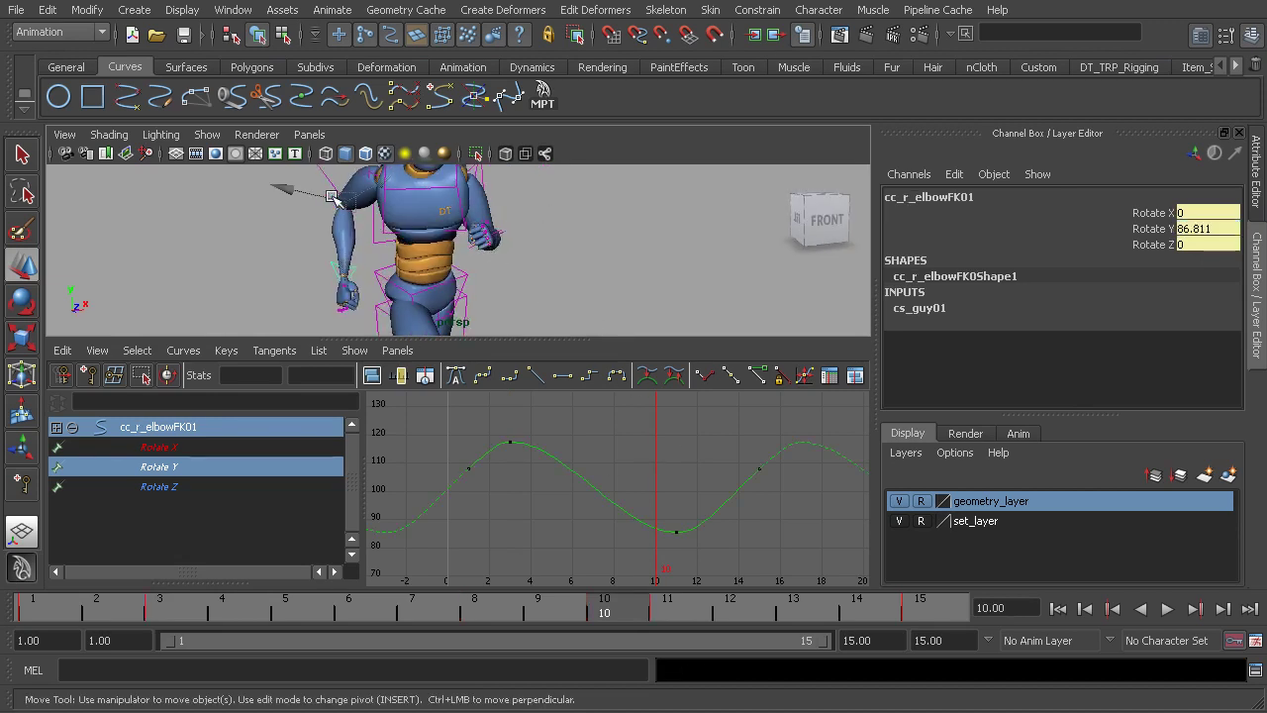
drag(636, 496, 707, 563)
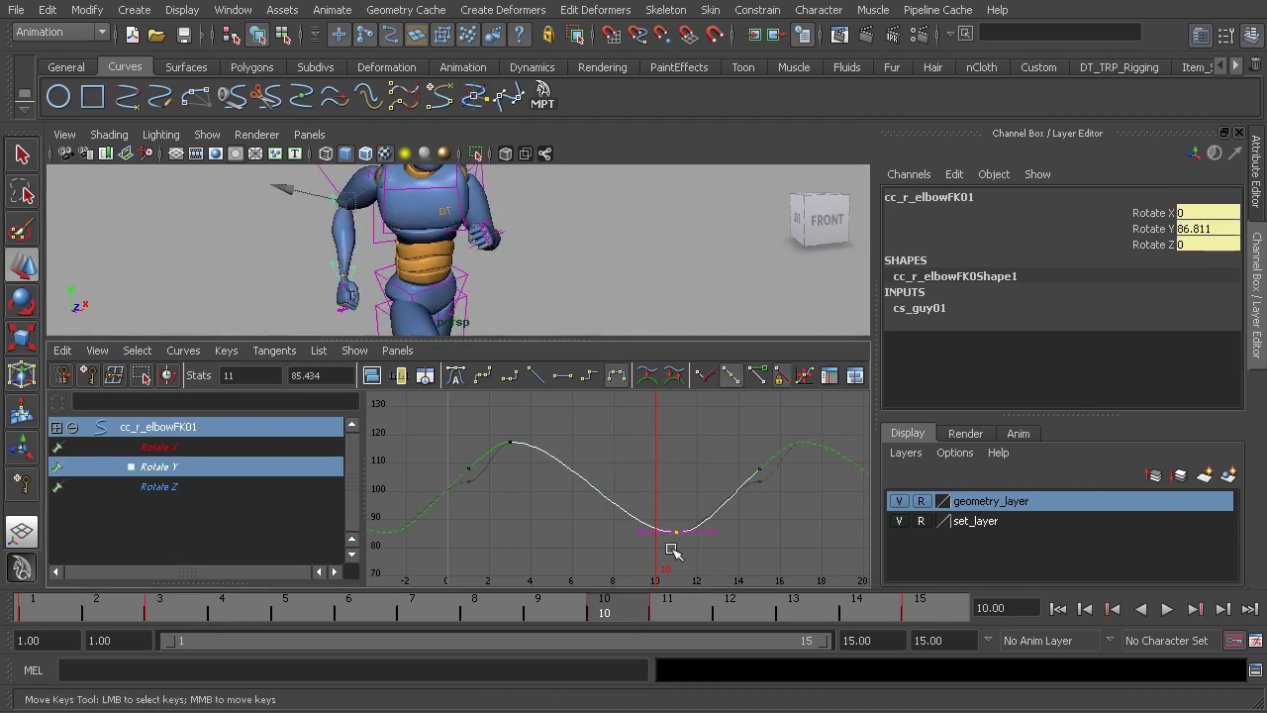
click(1200, 229)
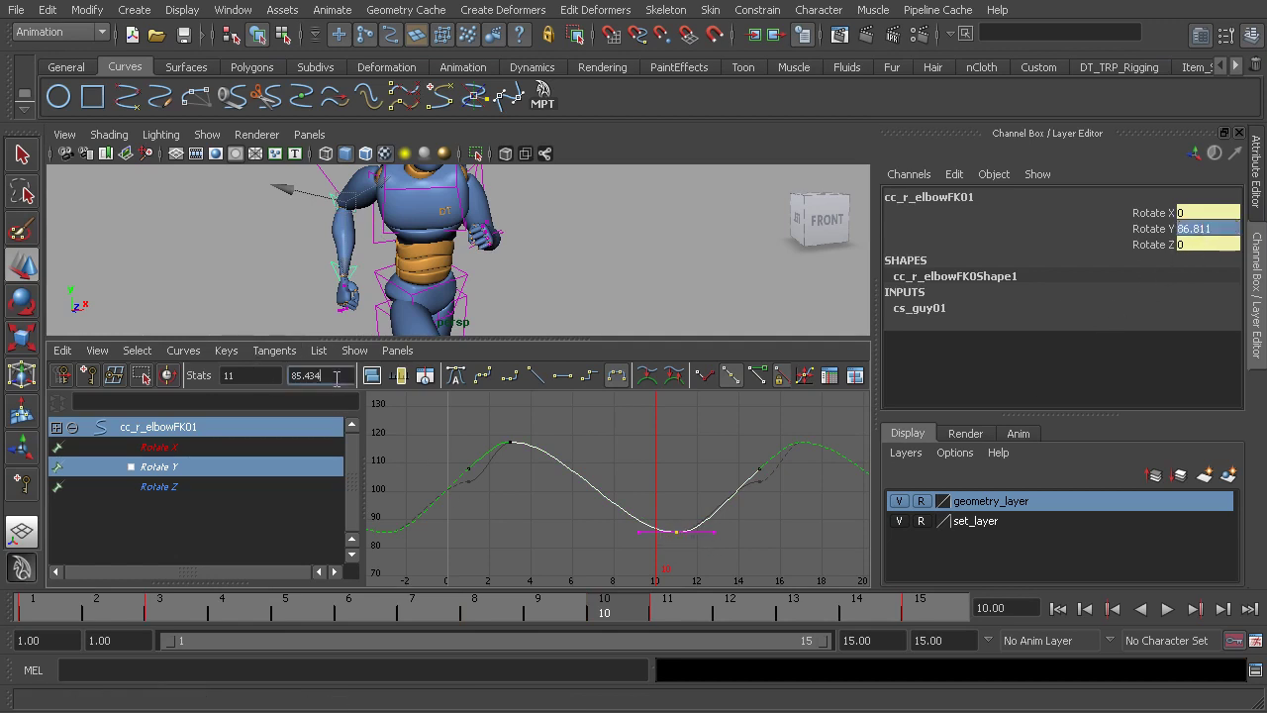
click(332, 375)
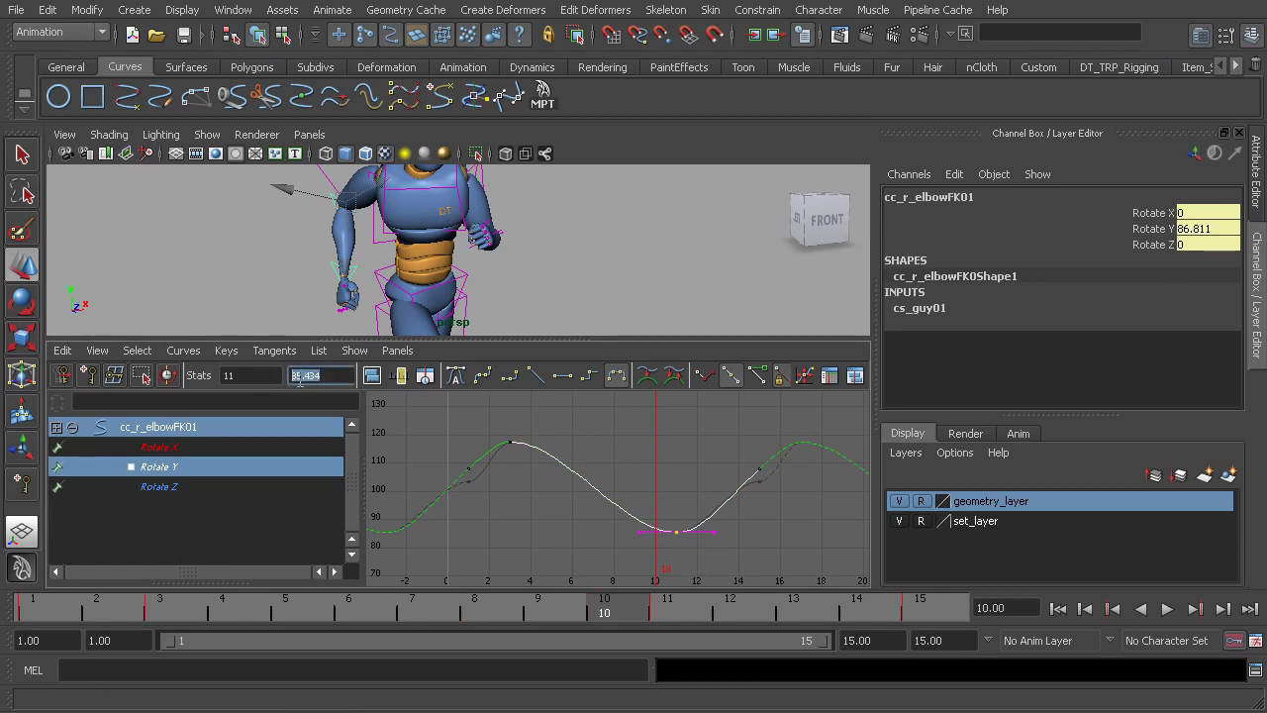
Step: Set the left elbow control's Rotate Y to -85.434 at frame 4
alt+drag(551, 226, 507, 234)
click(502, 237)
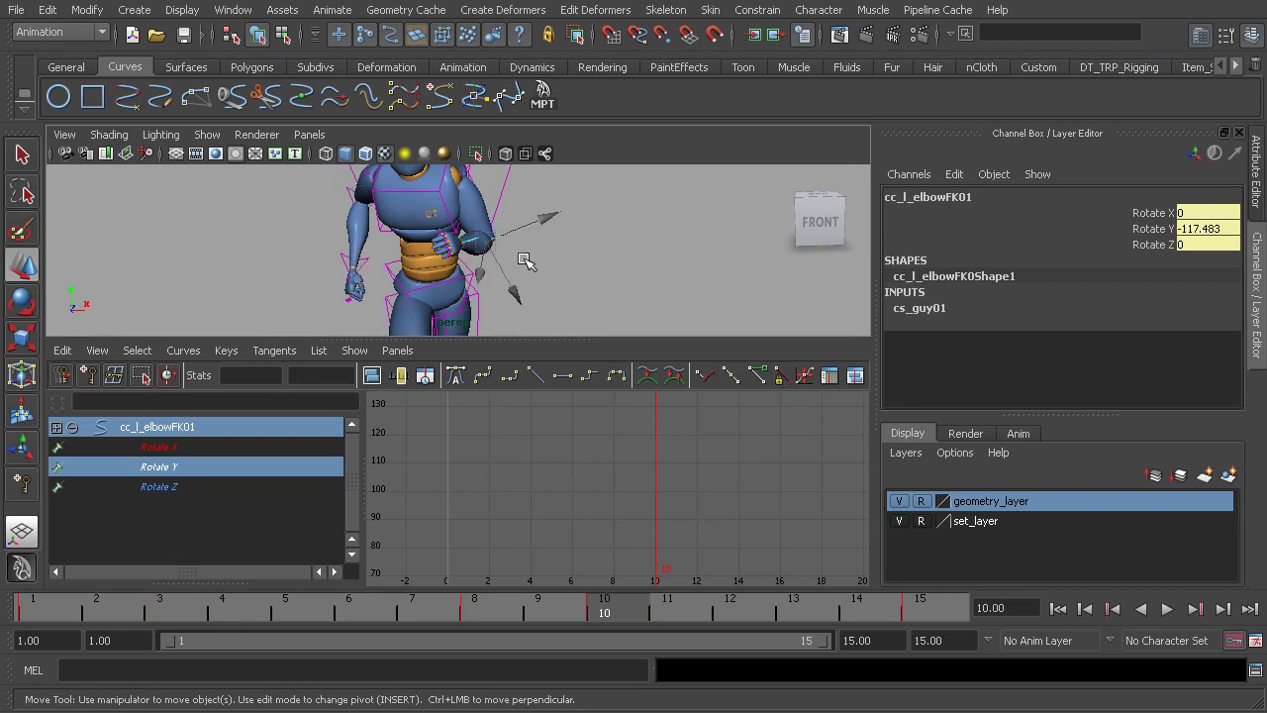
drag(283, 599, 236, 604)
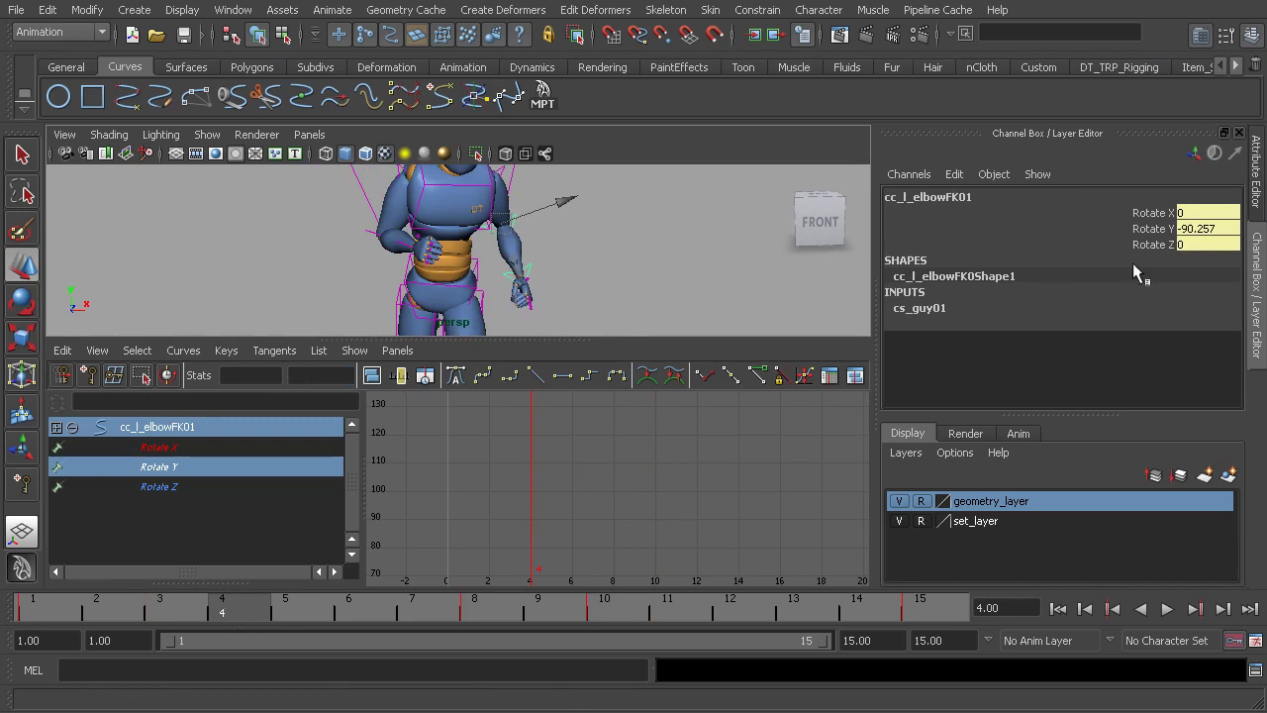
click(1195, 230)
text(85.434)
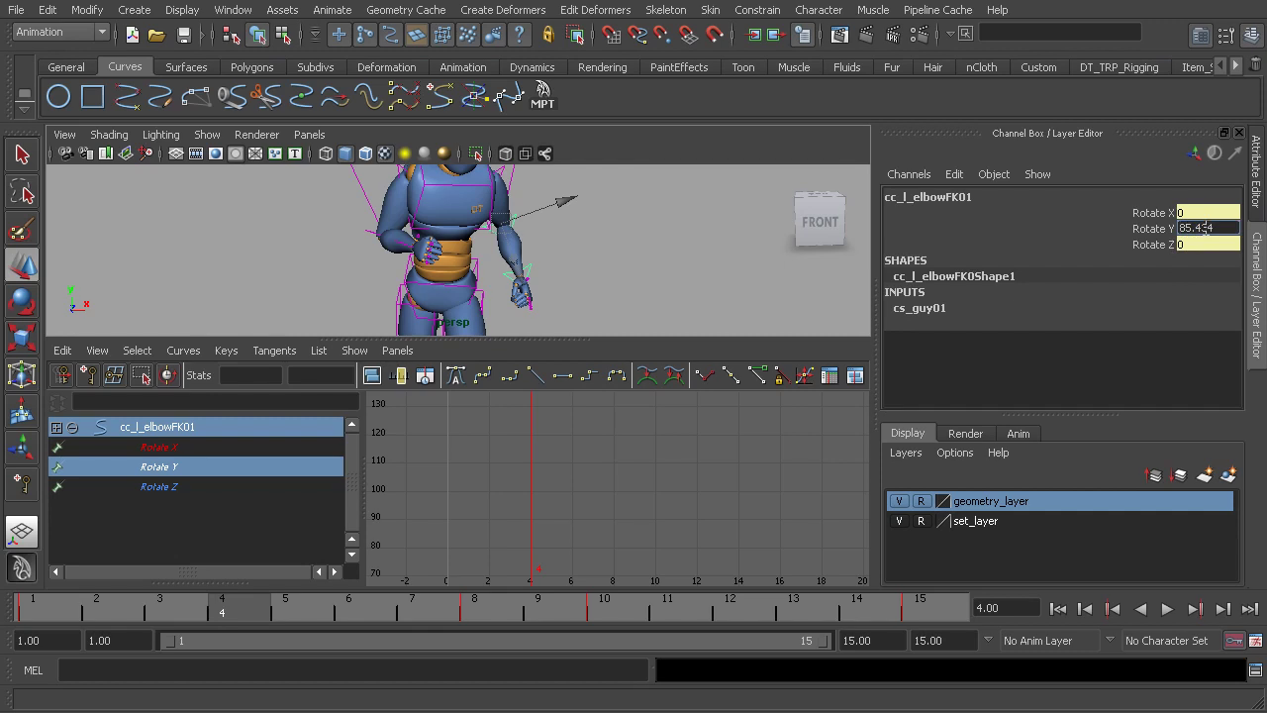
key(Home)
text(-)
key(Return)
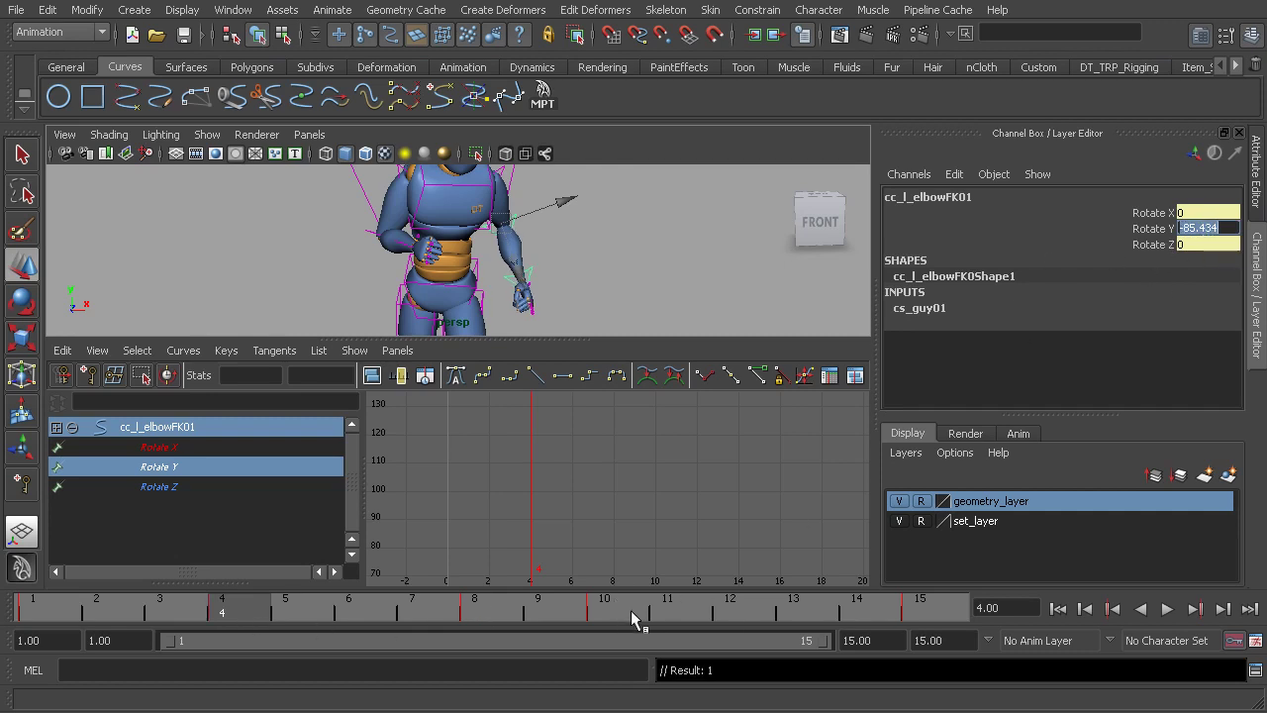
Step: Frame the left elbow's Rotate Y curve, and copy the right elbow control's Rotate Y value at frame 8
click(146, 469)
key(f)
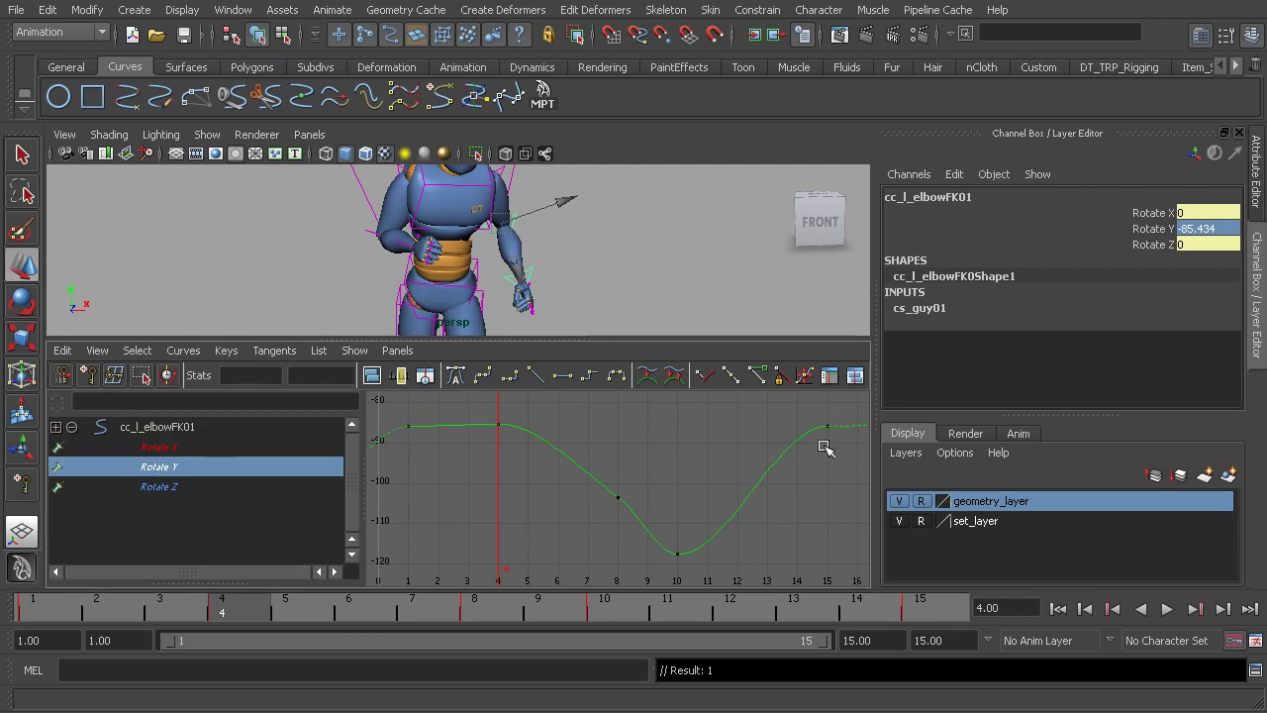
click(367, 235)
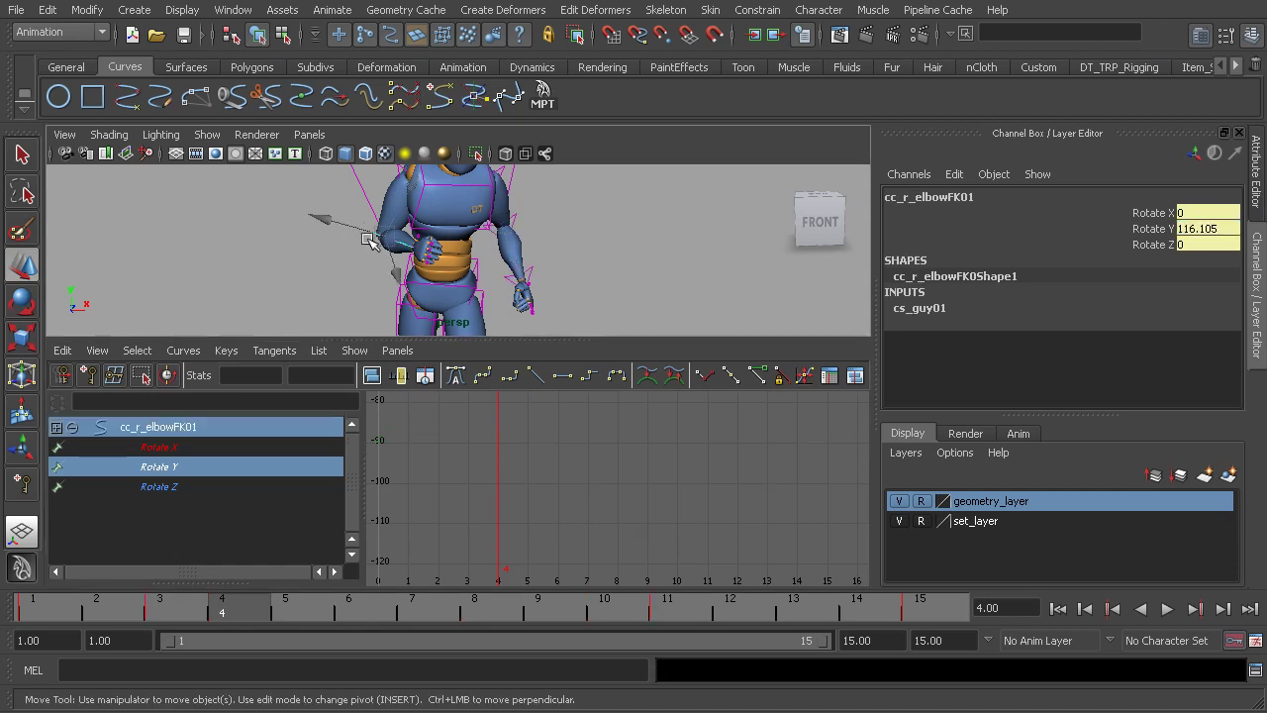
click(474, 608)
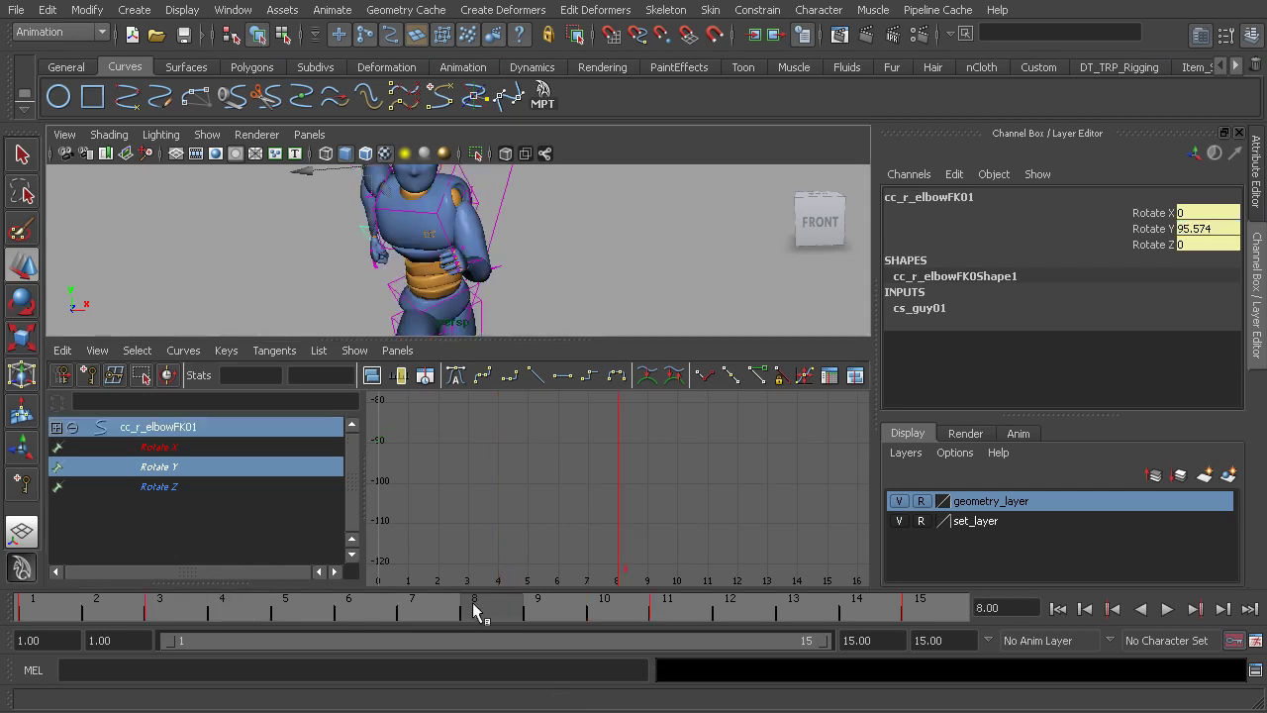
double_click(1208, 229)
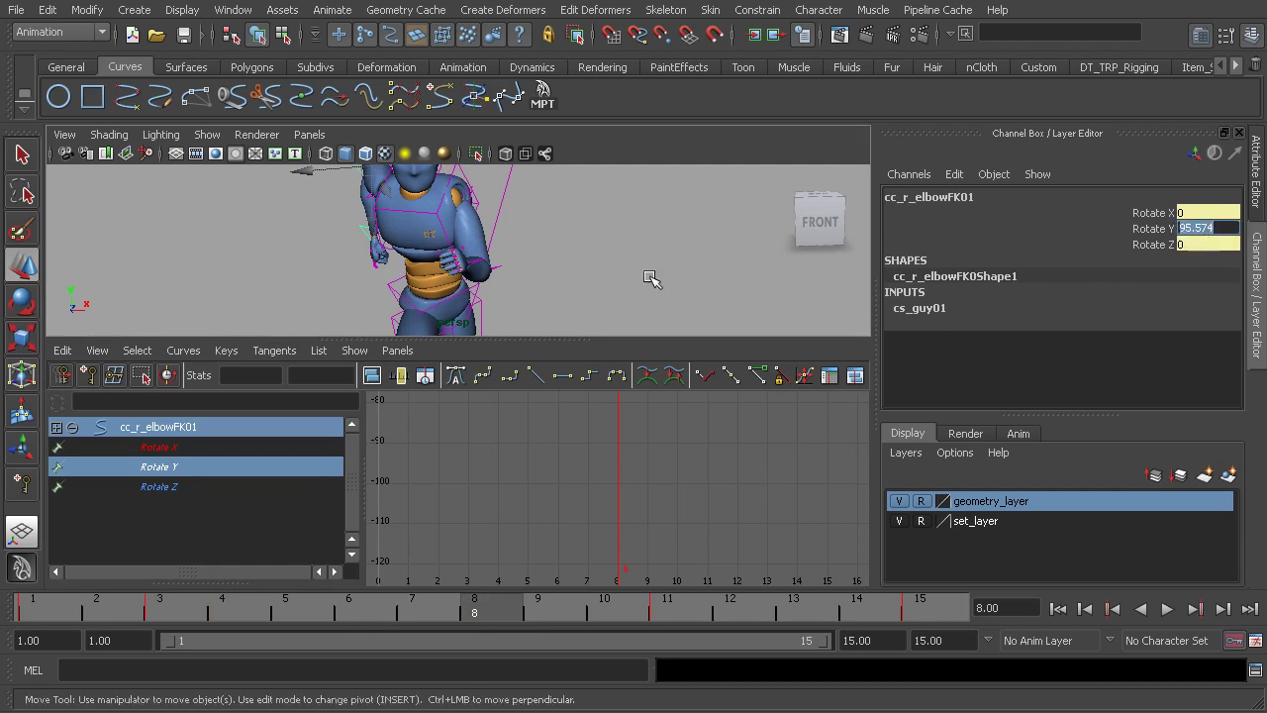
Step: Set the left elbow's Rotate Y keys at frames 1 and 15 to -95.574
click(500, 270)
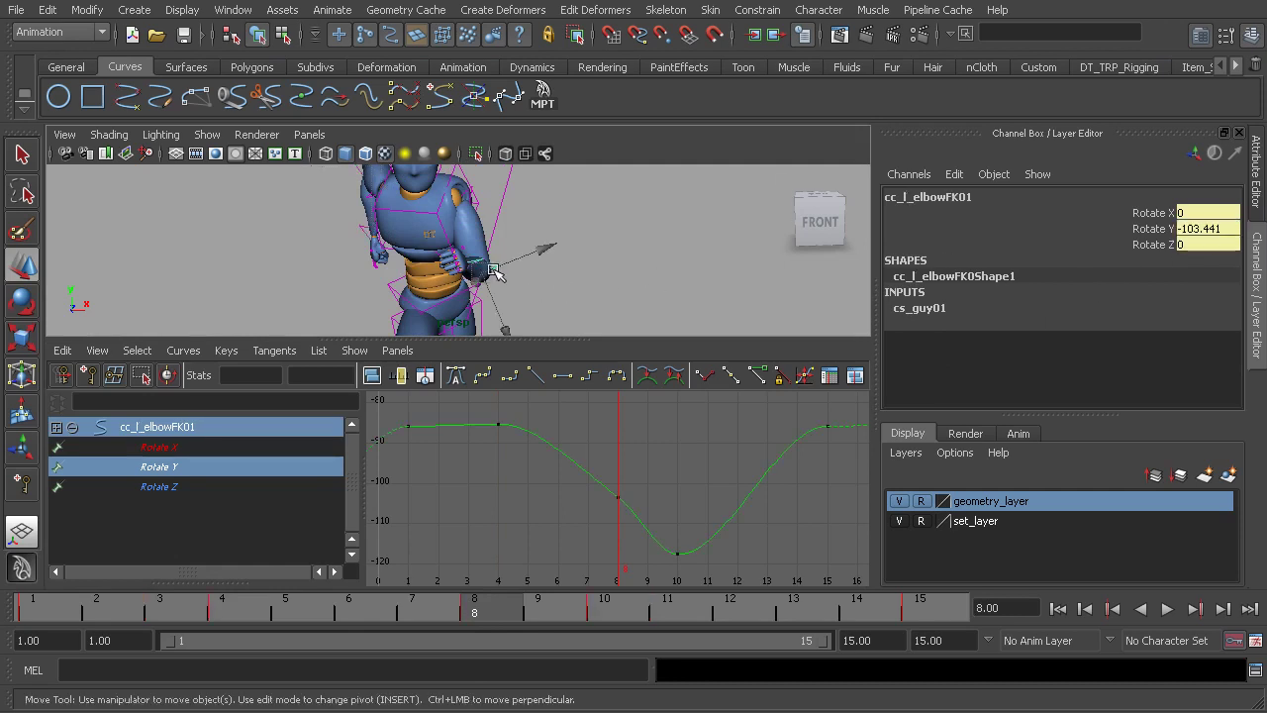
drag(399, 411, 450, 458)
scroll(648, 475, down, 3)
drag(695, 432, 782, 485)
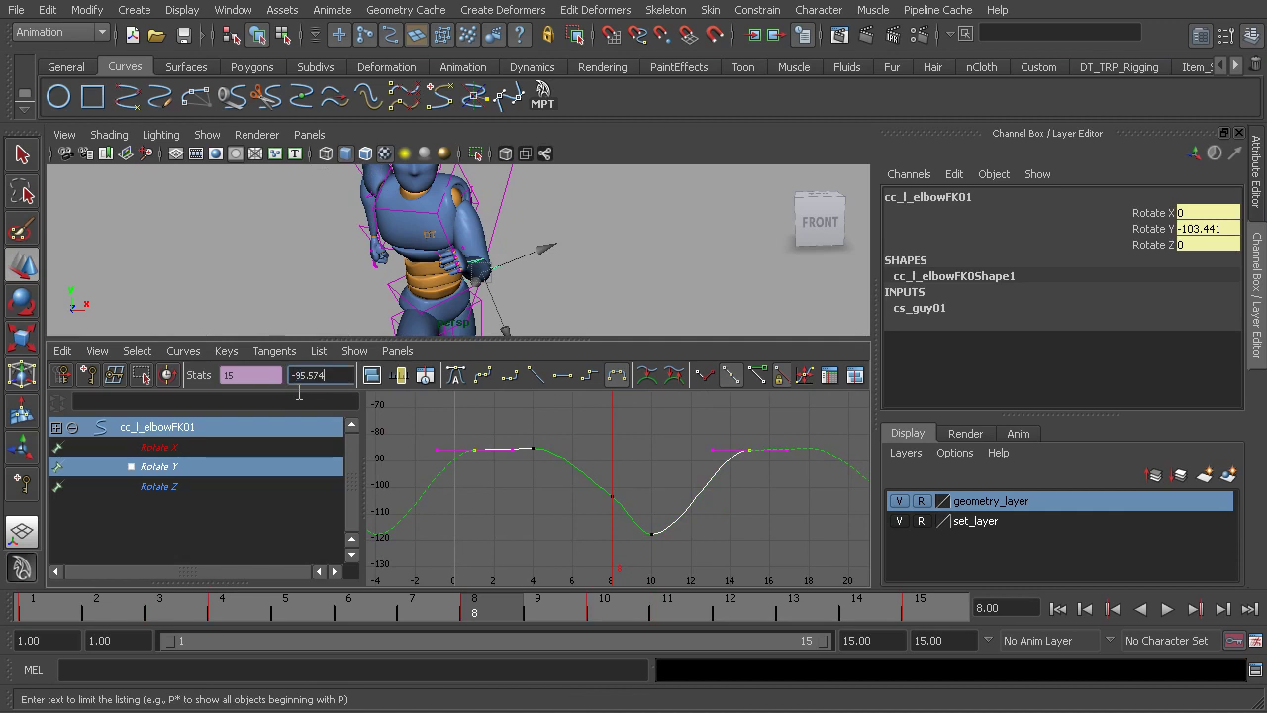
key(Return)
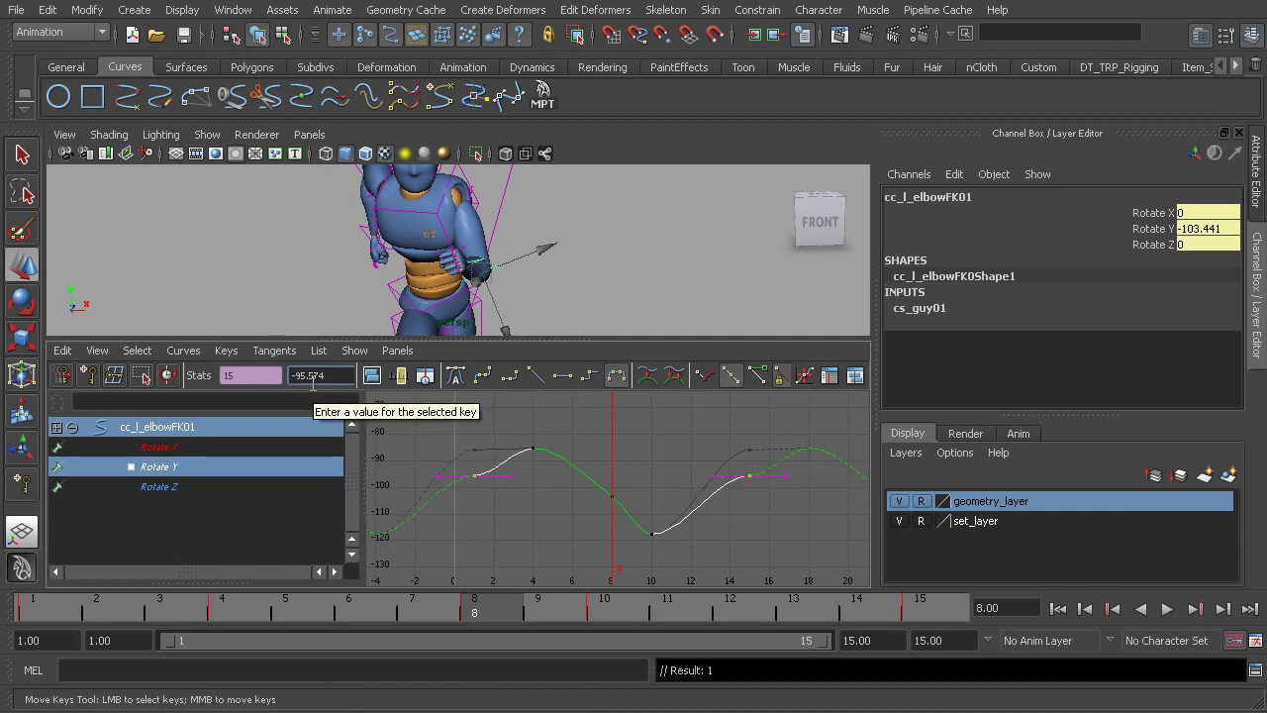
Step: Delete the left elbow's Rotate Y key at frame 8 and angle the tangents at frames 1 and 15 for a smooth loop
drag(600, 486, 653, 518)
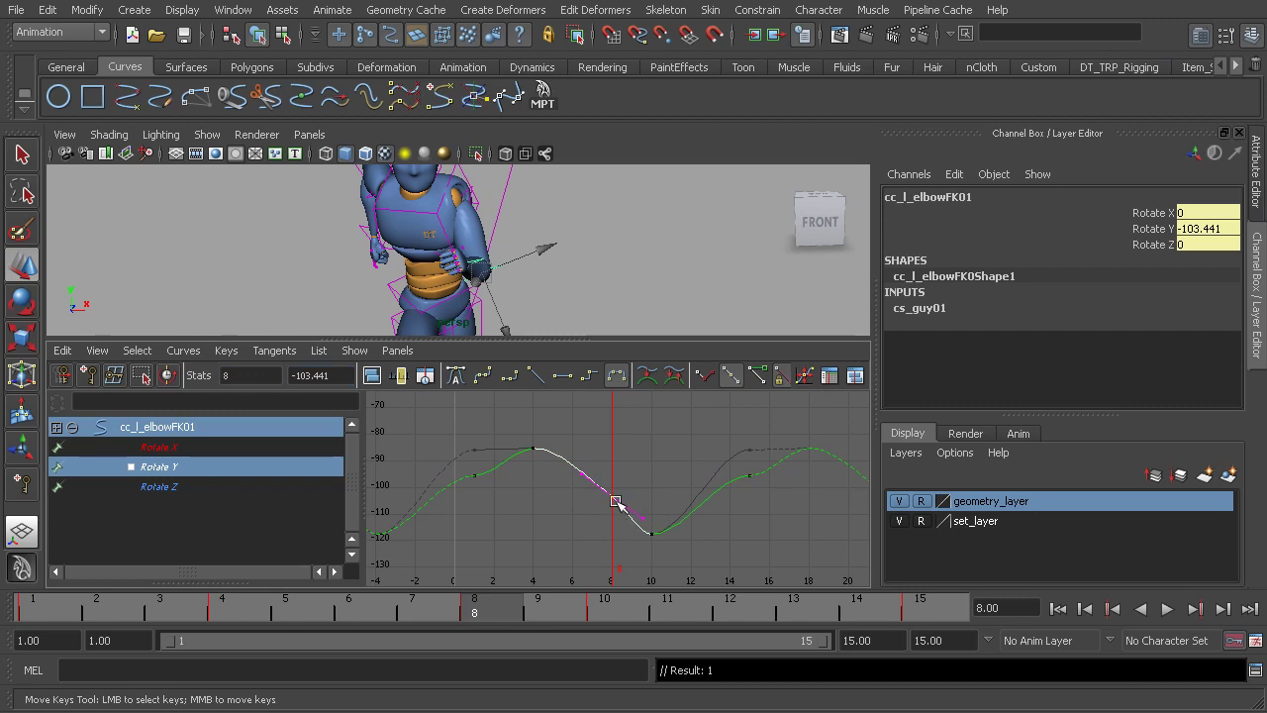
key(Delete)
drag(673, 447, 758, 506)
shift+drag(451, 438, 498, 487)
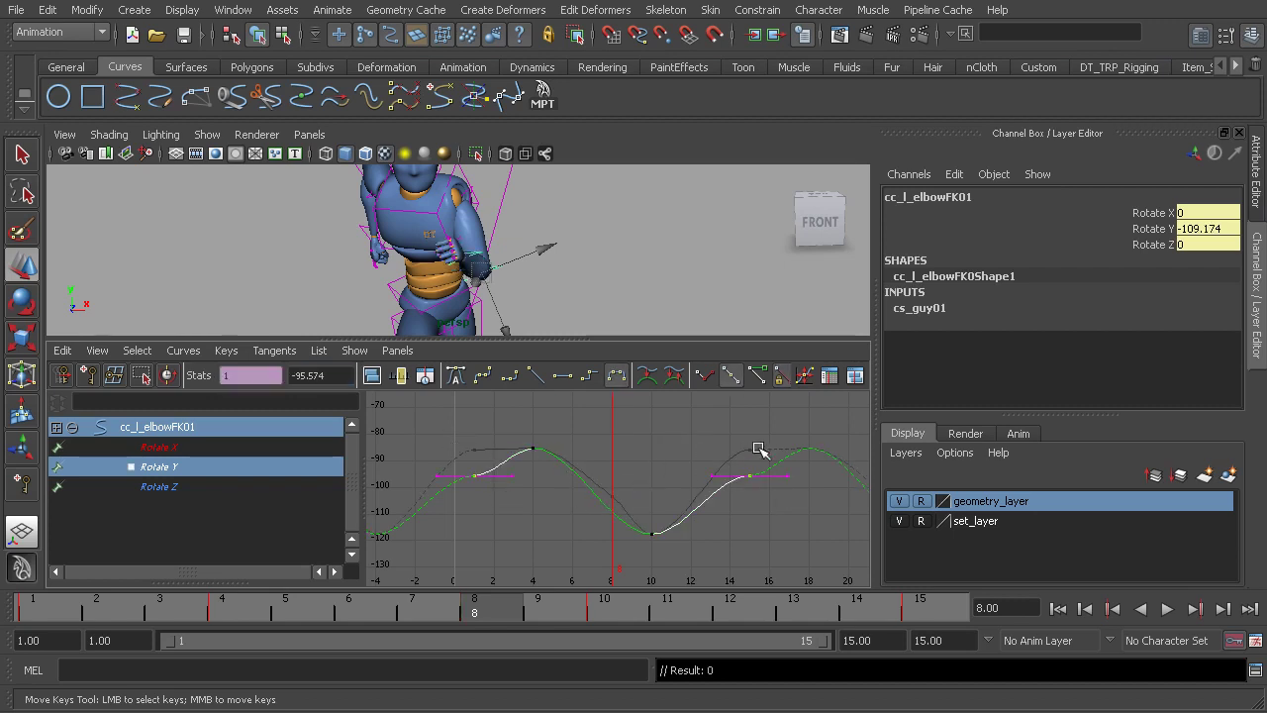
middle_drag(500, 475, 517, 500)
key(ctrl+z)
shift+drag(505, 463, 536, 495)
middle_drag(569, 537, 576, 507)
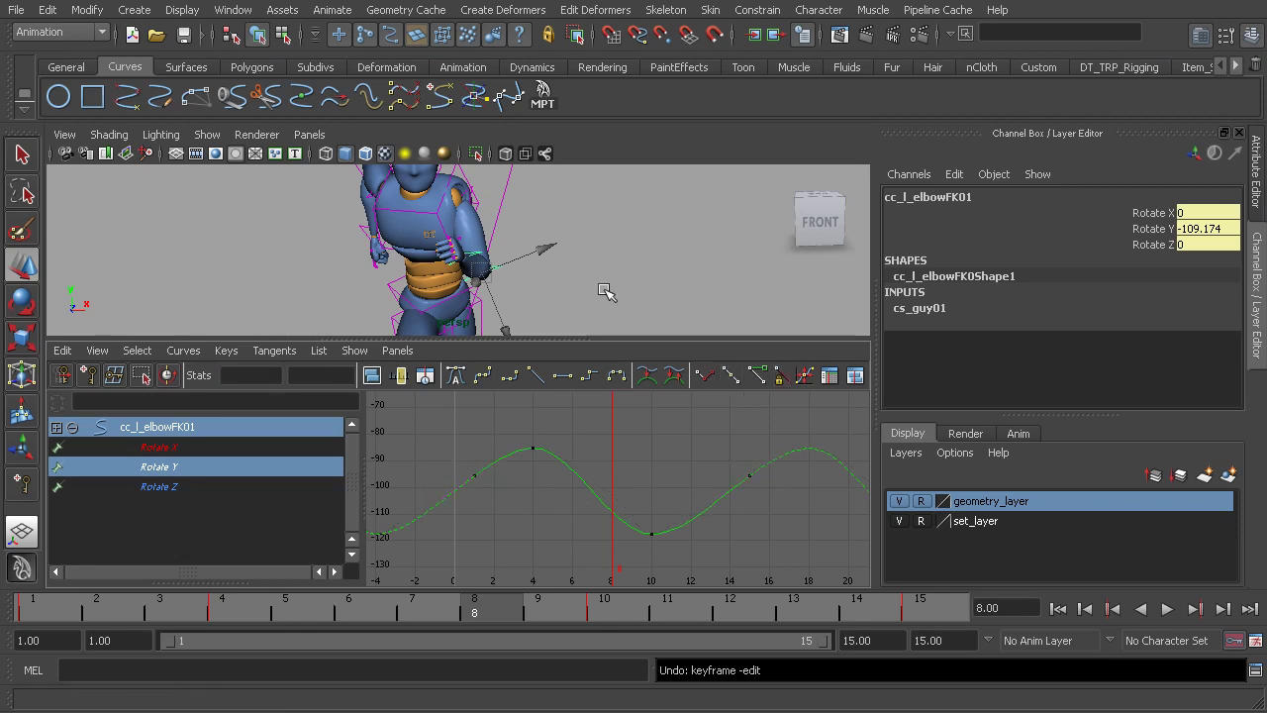
Step: Deselect the elbow control, maximize the perspective view and hide the NURBS curves in it
click(608, 250)
key(space)
click(207, 134)
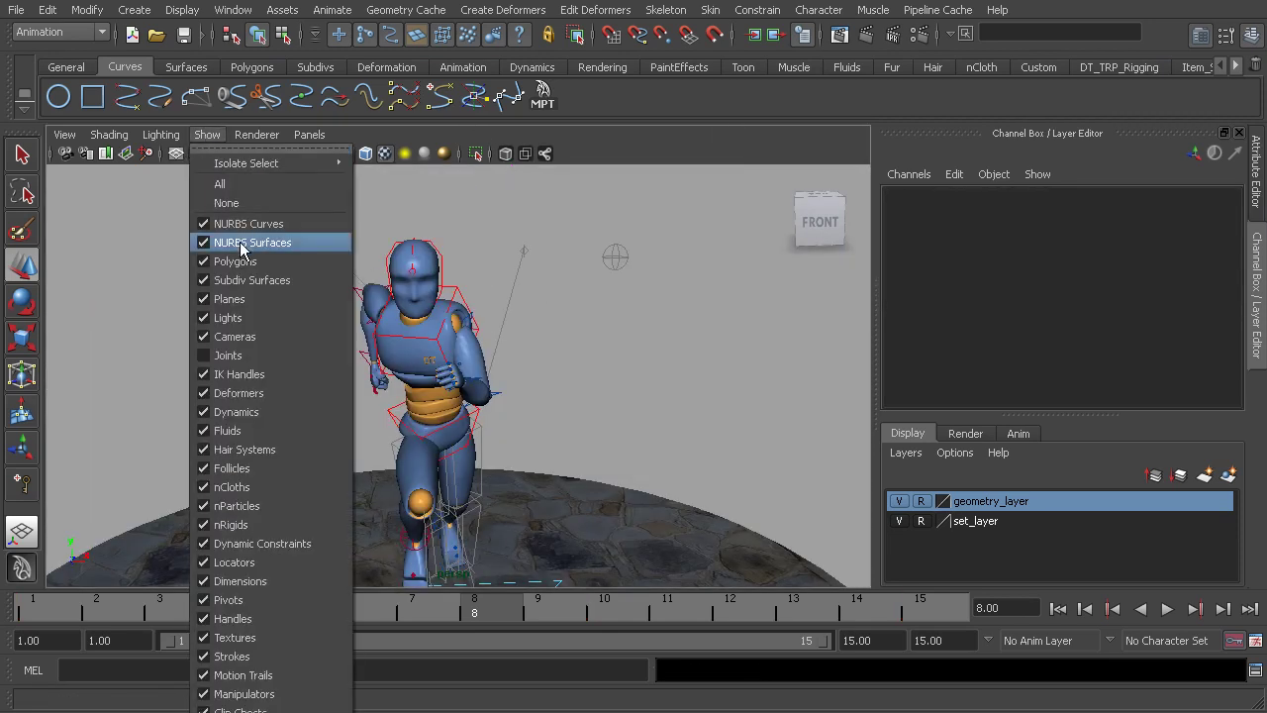
click(248, 221)
Step: Play the run cycle and examine the elbow motion from both sides and the front
alt+drag(528, 340, 391, 332)
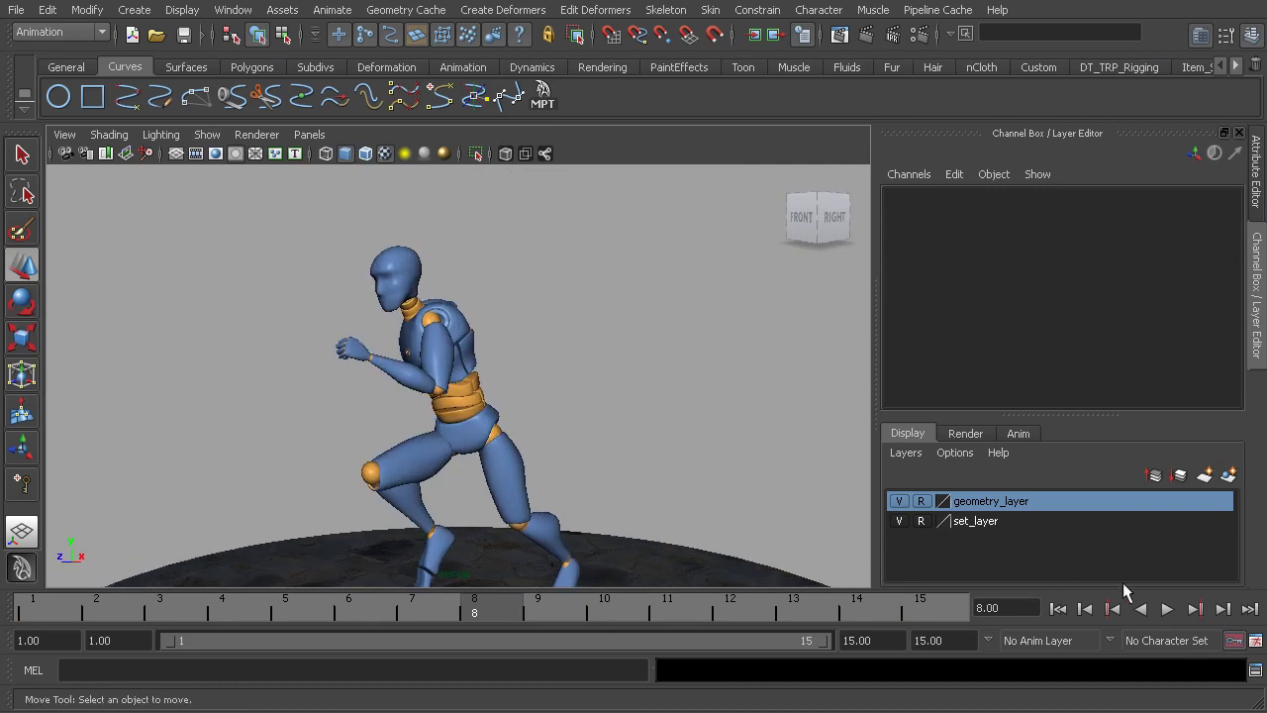
click(1168, 608)
alt+drag(716, 461, 536, 449)
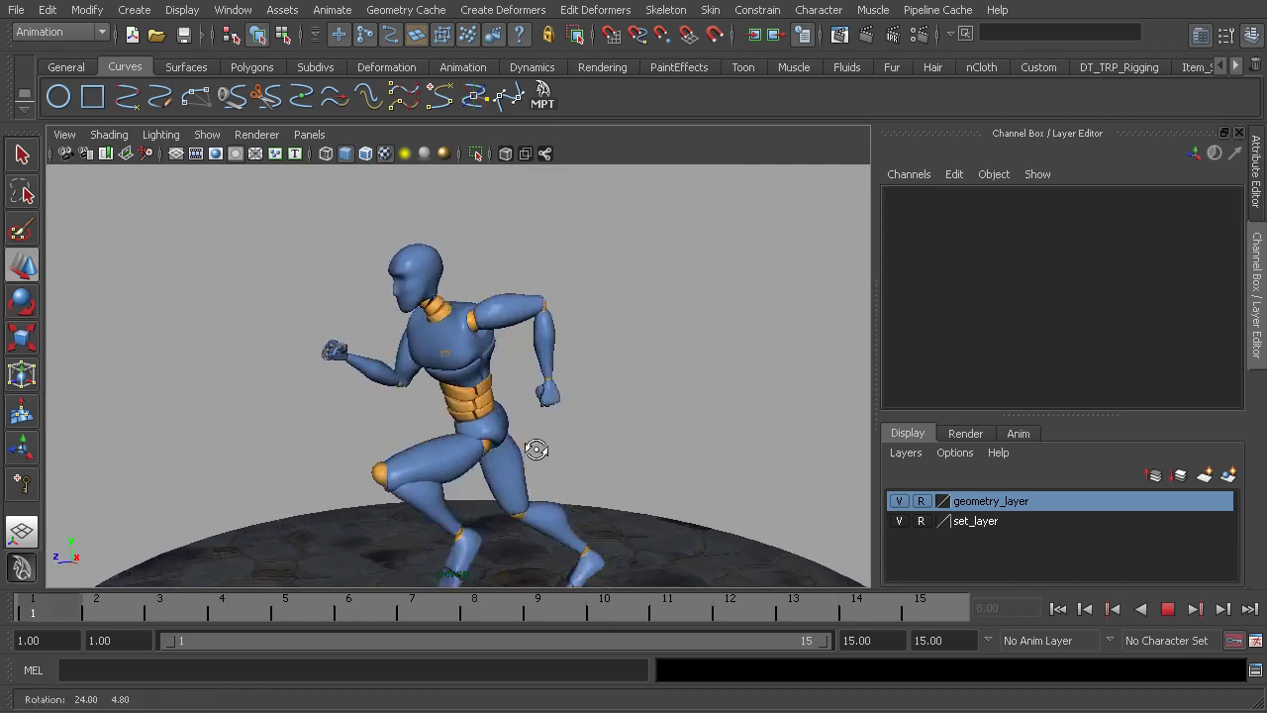
alt+drag(423, 412, 594, 414)
mouse_move(534, 422)
alt+mouse_down()
mouse_move(649, 420)
mouse_move(565, 402)
alt+mouse_up()
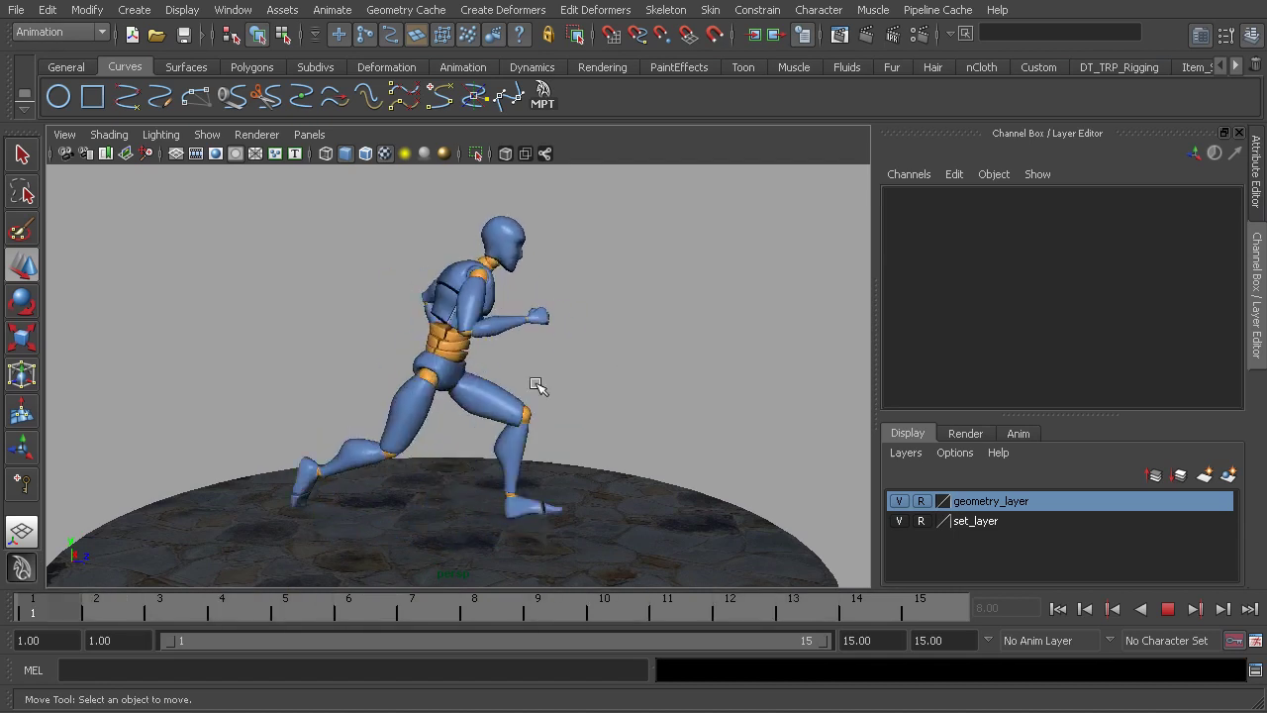
alt+drag(495, 376, 502, 348)
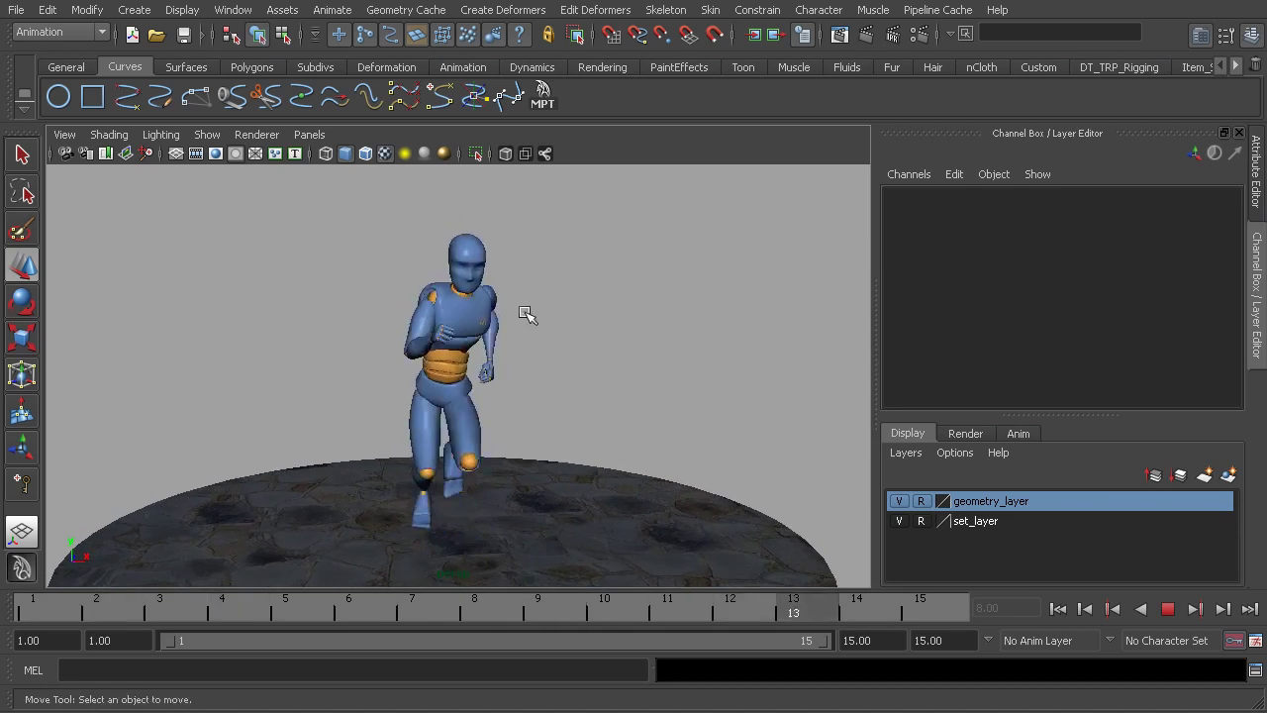